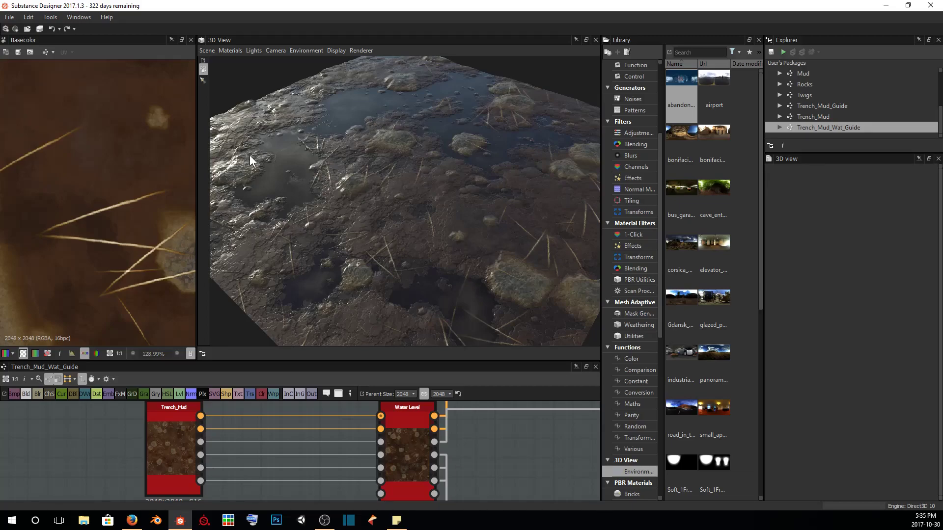
# - Select the Water Level node in Trench_Mud_Wat_Guide and scroll through its parameters
pyautogui.click(394, 424)
pyautogui.scroll(-8, 852, 387)
pyautogui.scroll(-3, 851, 386)
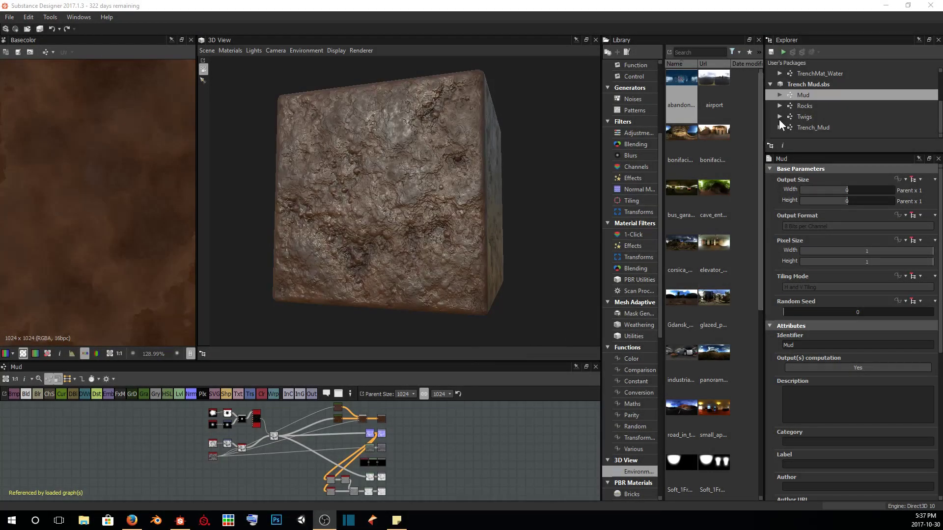
# - Create a Physically Based (Metallic/Roughness) graph named Trench_Mud_Wat in Trench Mud.sbs
pyautogui.rightClick(817, 83)
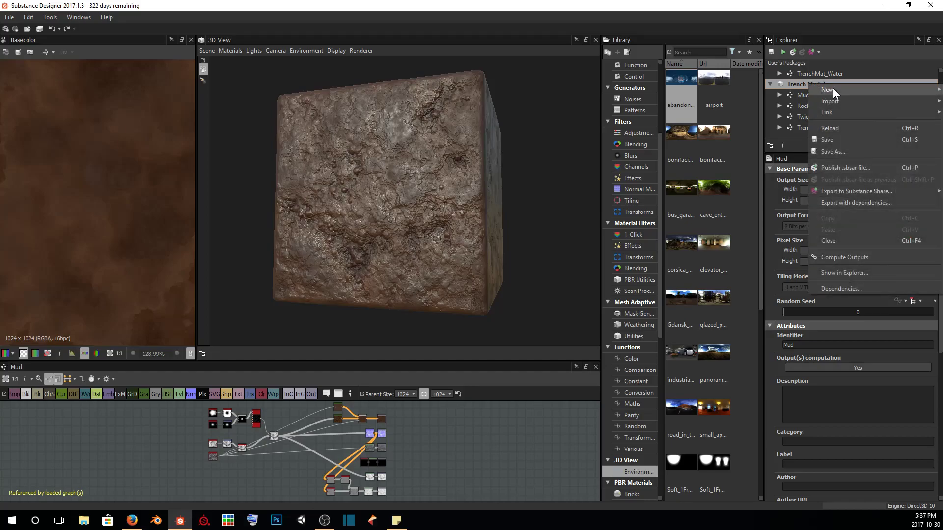
pyautogui.click(763, 90)
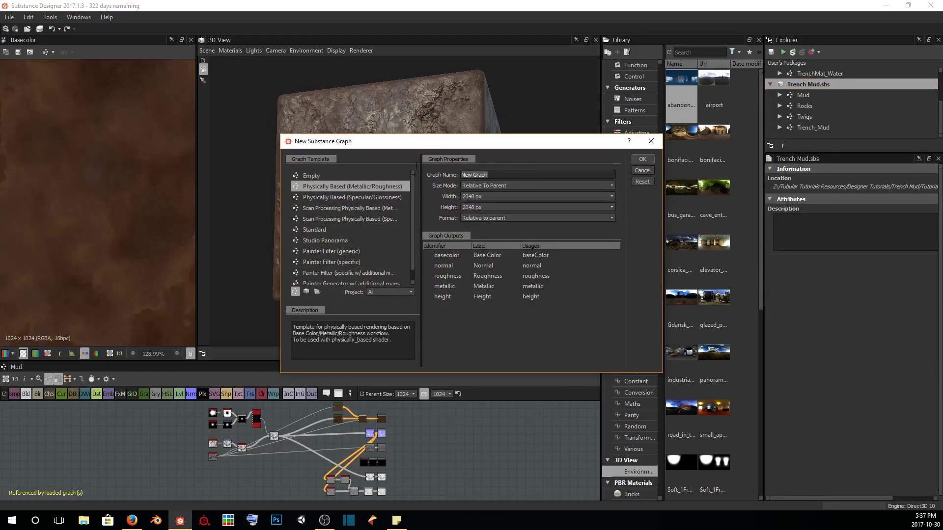
pyautogui.write('t')
pyautogui.write('Trenc')
pyautogui.write('h')
pyautogui.write('_Mud_')
pyautogui.write('Wa')
pyautogui.click(643, 159)
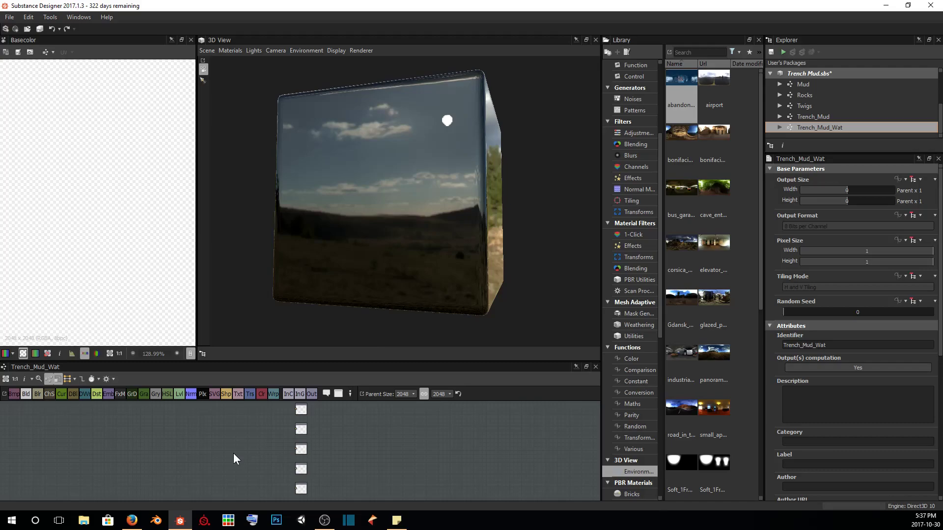
# - Drop Trench_Mud into the graph as an instance node, enlarge the graph panel and frame it
pyautogui.moveTo(234, 452); pyautogui.dragTo(326, 452, button='middle')
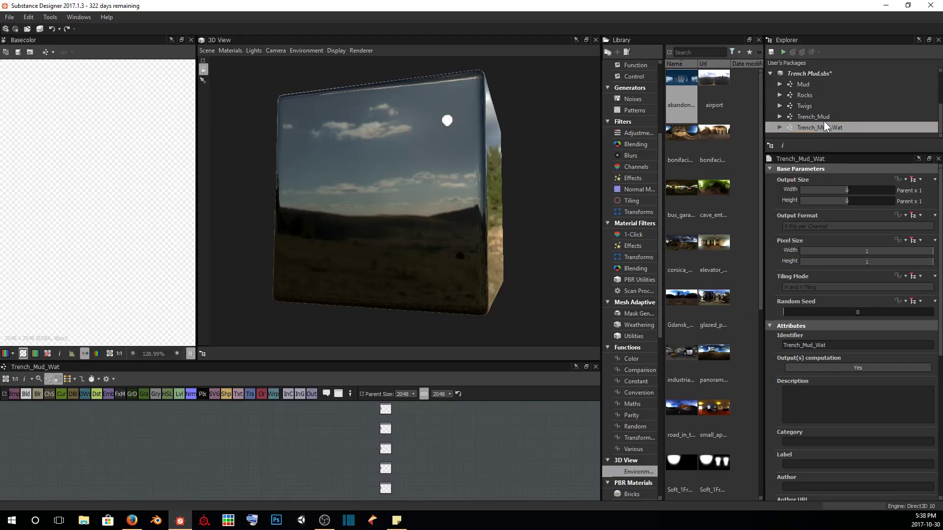
pyautogui.click(778, 114)
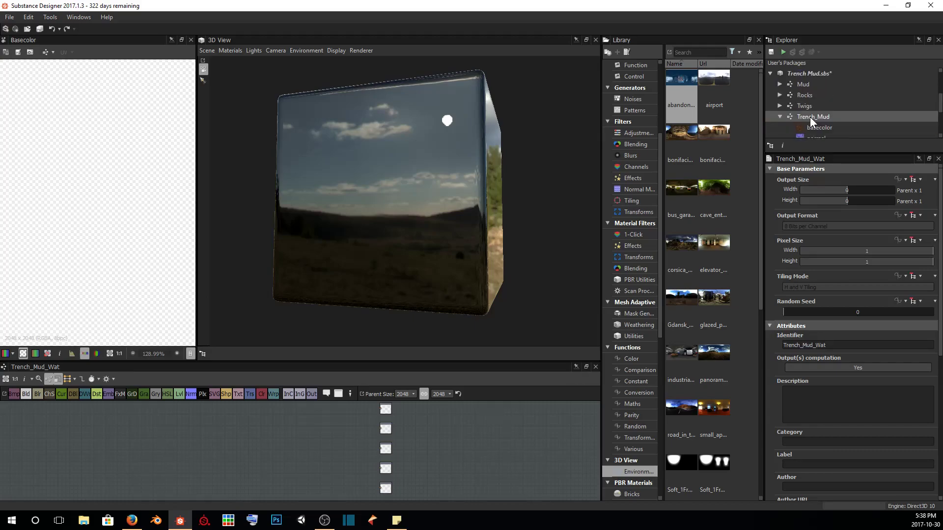
pyautogui.click(779, 117)
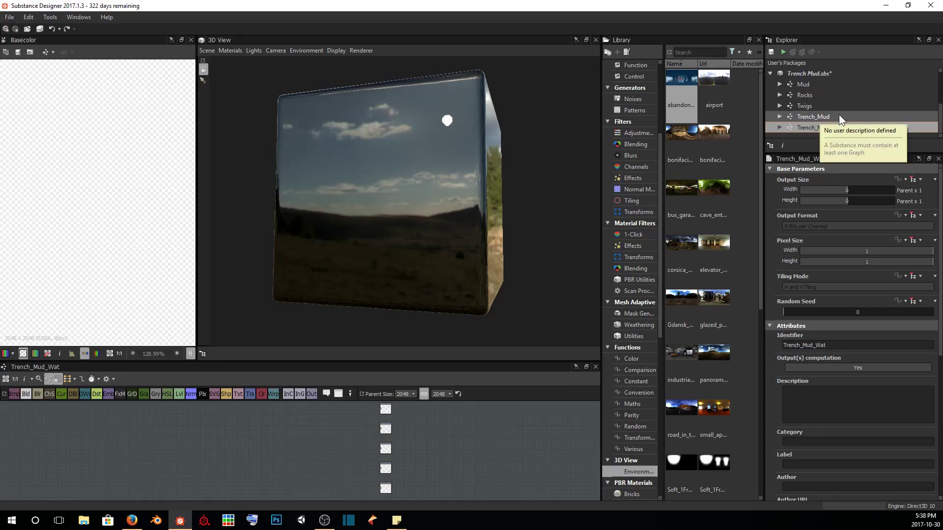
pyautogui.moveTo(839, 116); pyautogui.dragTo(259, 446)
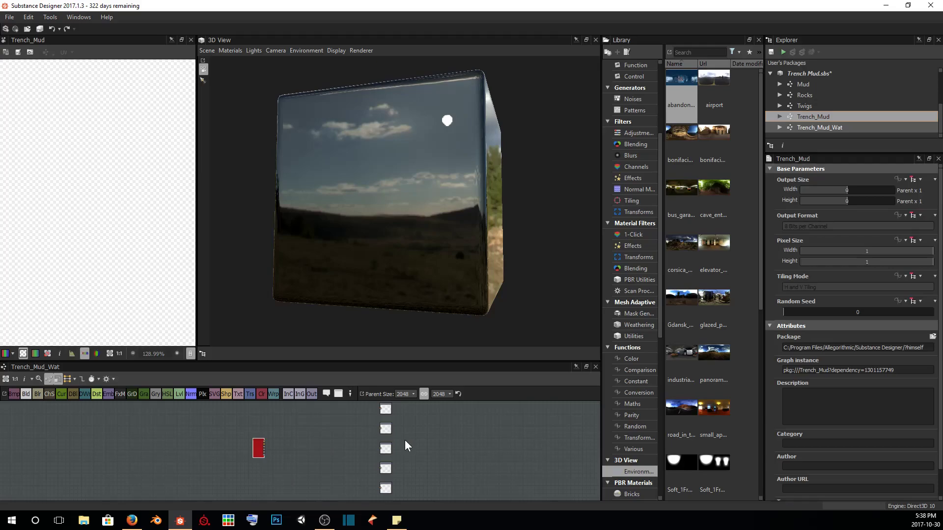
pyautogui.moveTo(379, 364); pyautogui.dragTo(395, 264)
pyautogui.press('f')
# - Inspect the Trench_Mud Basecolor texture in the 2D view
pyautogui.scroll(-10, 118, 193)
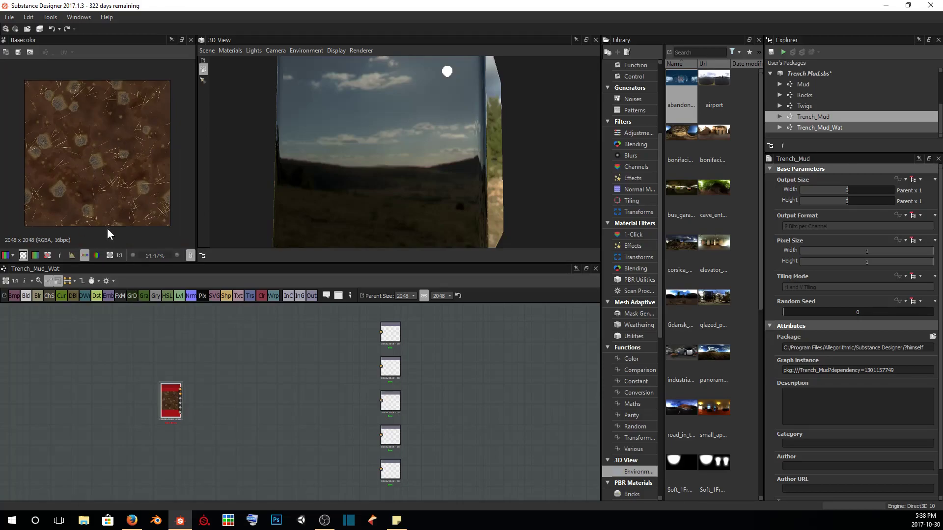
pyautogui.scroll(6, 182, 429)
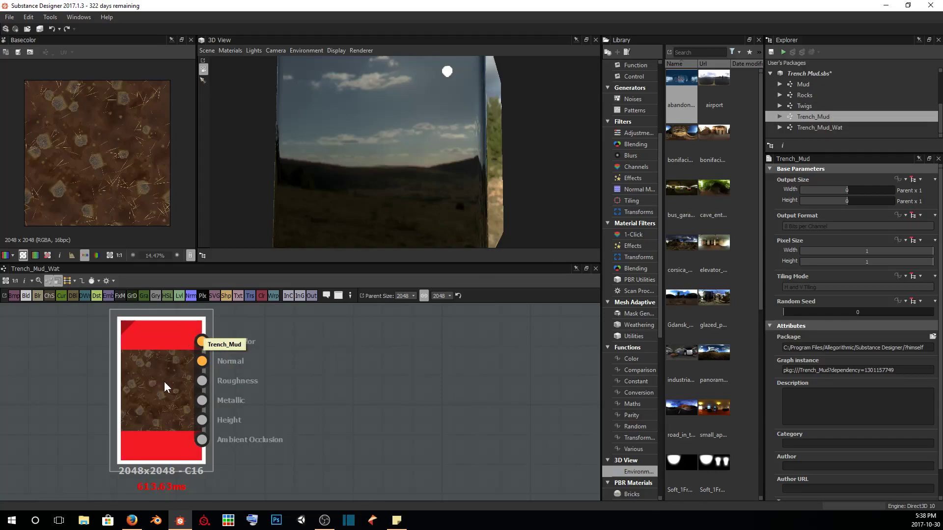
pyautogui.moveTo(347, 381); pyautogui.dragTo(181, 370, button='middle')
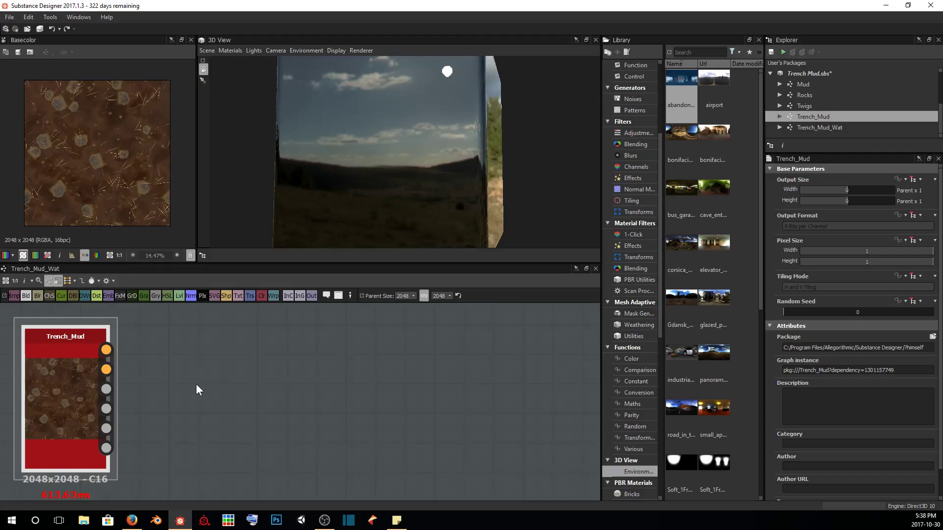
pyautogui.scroll(3, 81, 106)
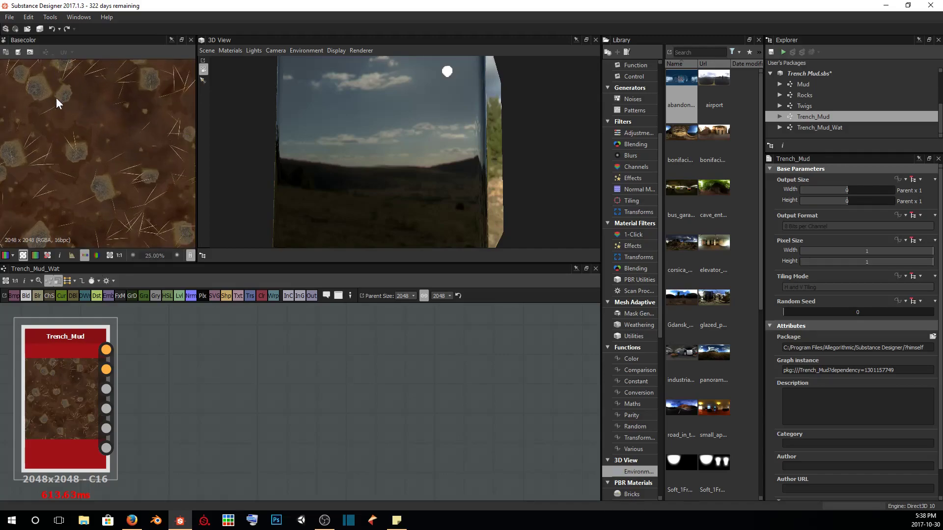
pyautogui.moveTo(128, 227); pyautogui.dragTo(154, 160, button='middle')
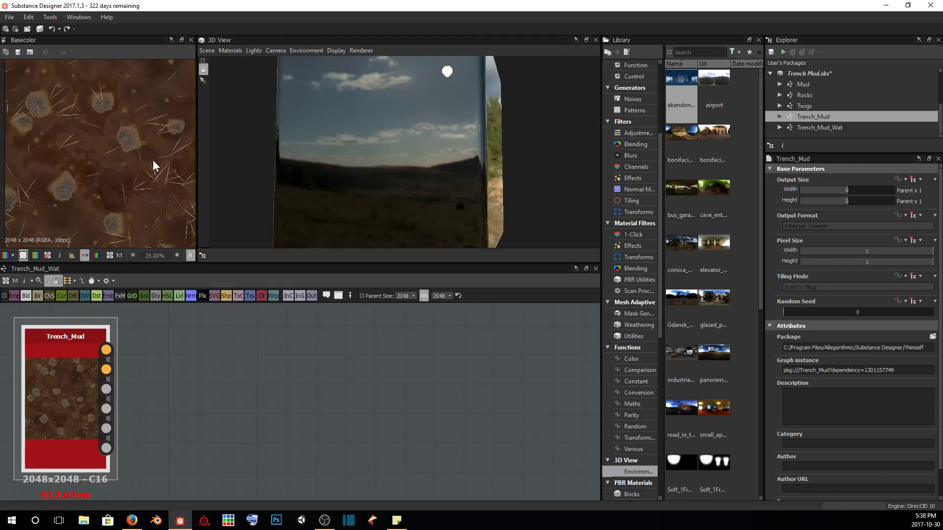
pyautogui.moveTo(154, 416); pyautogui.dragTo(108, 376, button='middle')
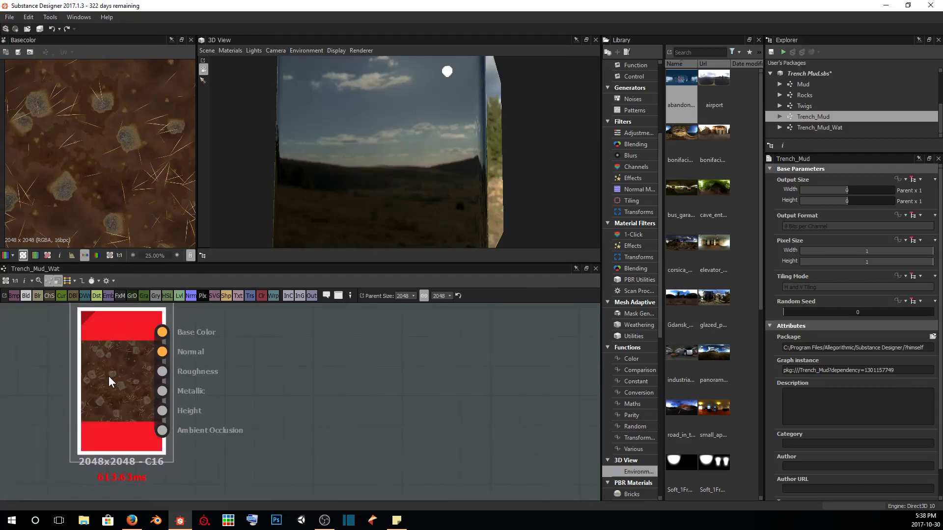
pyautogui.scroll(-2, 273, 370)
# - Add a Water Level node from the 'wat' node search, placed right of Trench_Mud
pyautogui.scroll(1, 217, 385)
pyautogui.press('space')
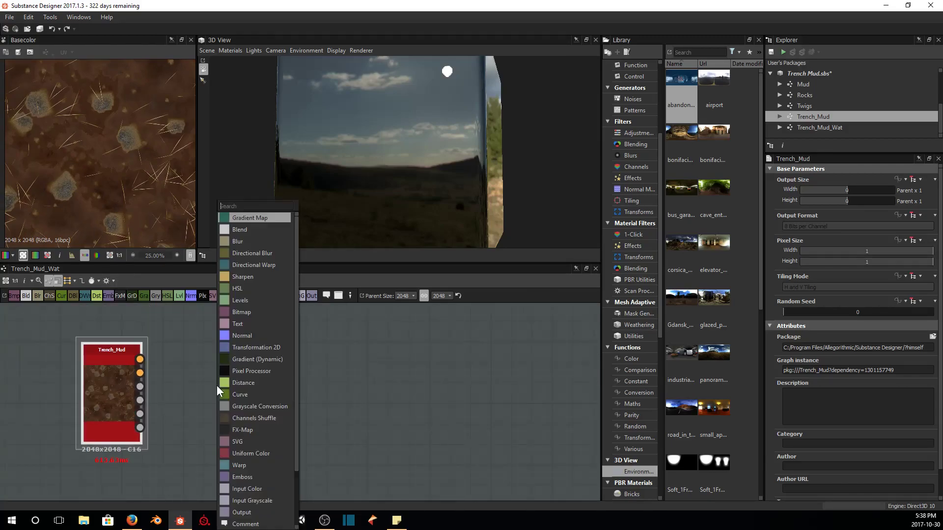
pyautogui.write('water')
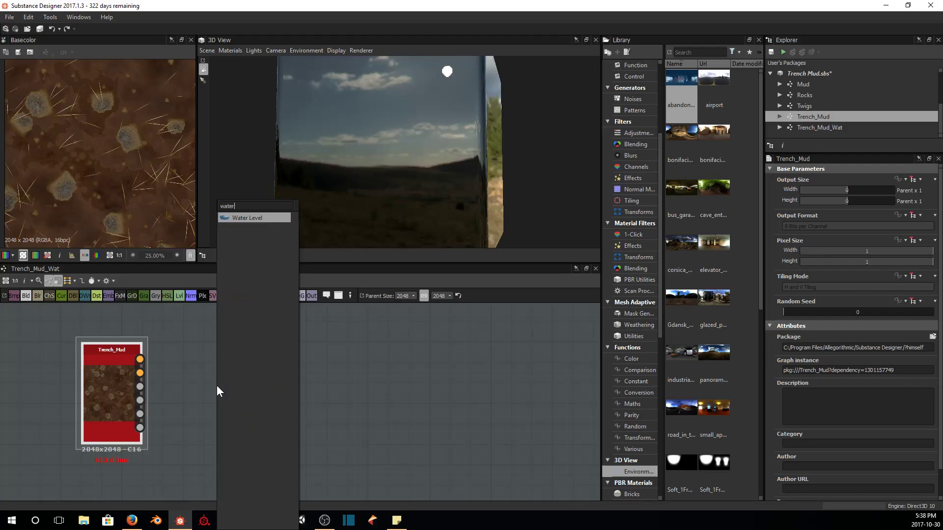
pyautogui.press('Return')
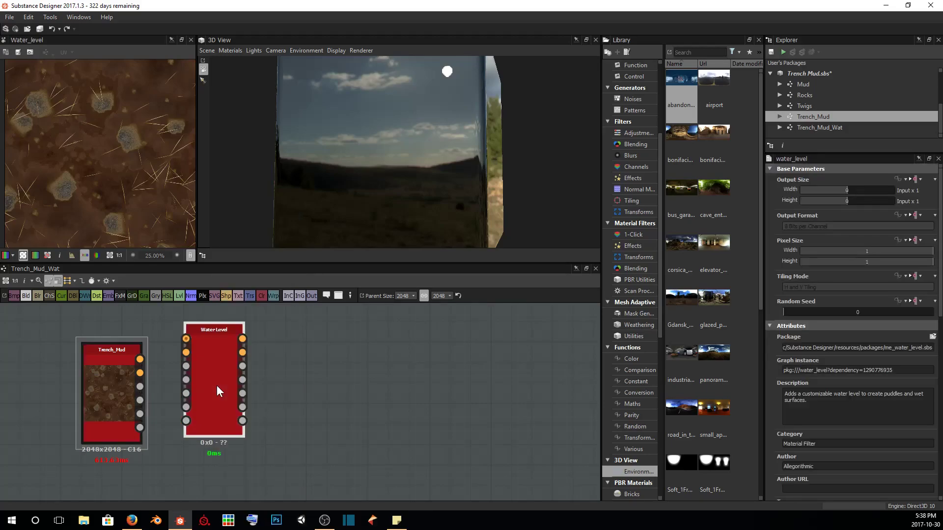
pyautogui.moveTo(283, 398); pyautogui.dragTo(334, 399)
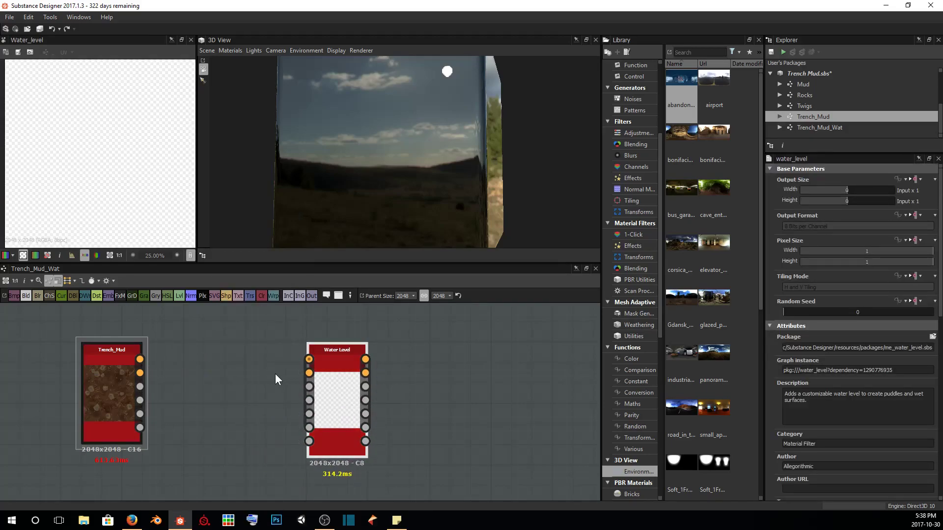
# - Switch node display to Material and wire all Trench_Mud outputs into the Water Level inputs
pyautogui.click(67, 280)
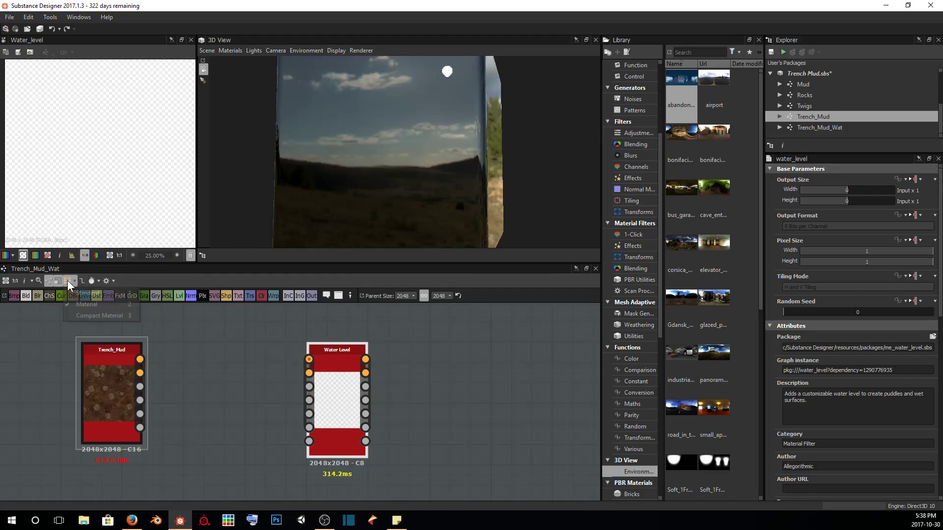
pyautogui.click(86, 303)
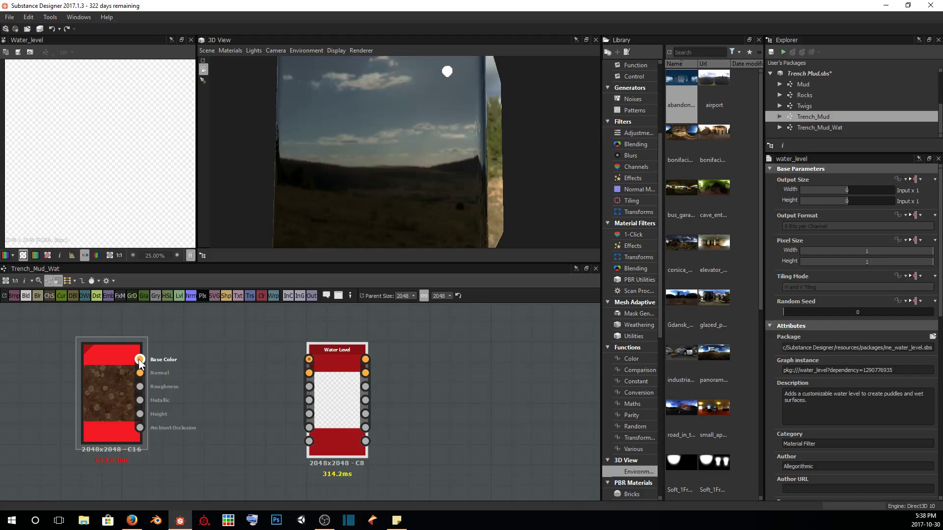
pyautogui.keyDown('shift'); pyautogui.moveTo(140, 362); pyautogui.dragTo(312, 366); pyautogui.keyUp('shift')
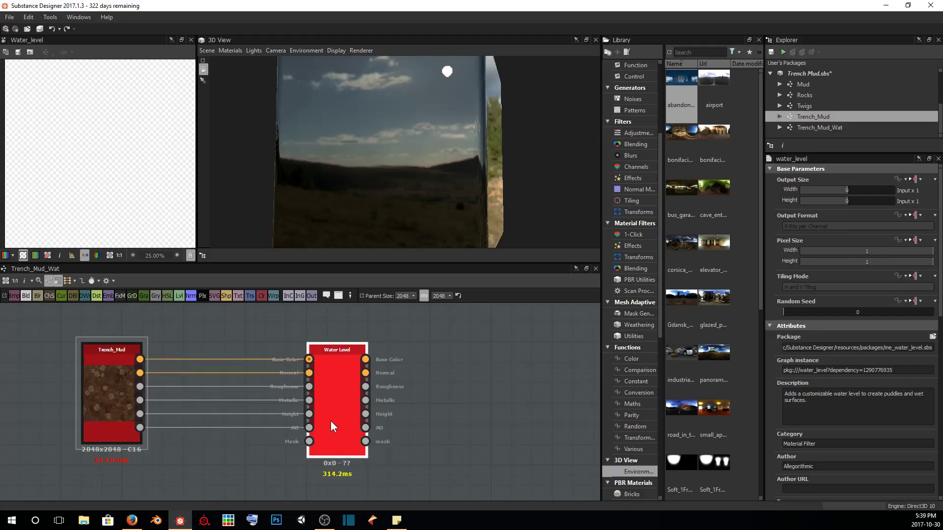
pyautogui.doubleClick(93, 387)
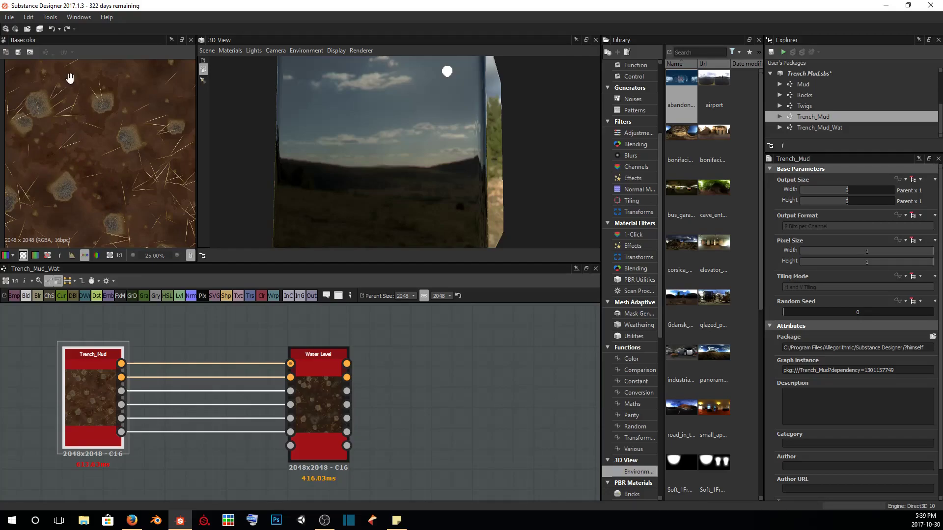
# - Preview the Water Level node's base colour result in the 2D view
pyautogui.moveTo(71, 78); pyautogui.dragTo(90, 105, button='middle')
pyautogui.moveTo(152, 143); pyautogui.dragTo(131, 110, button='middle')
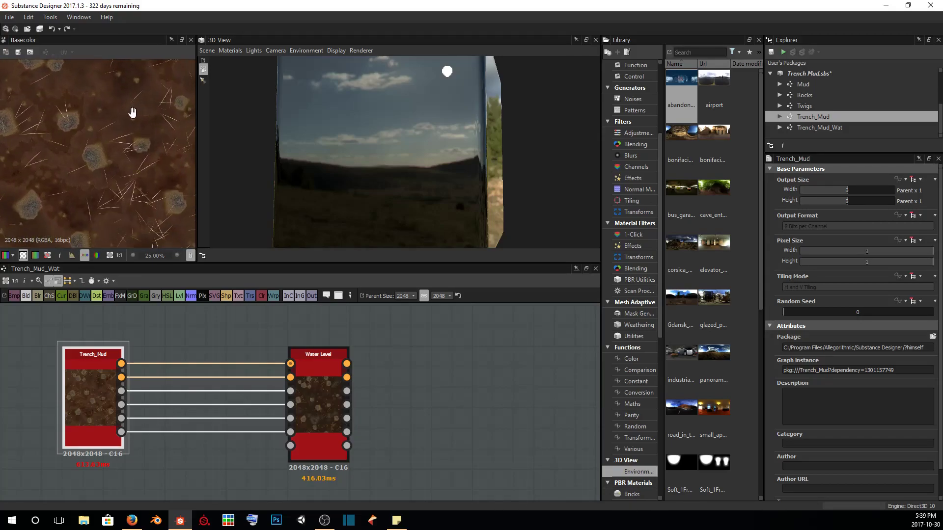
pyautogui.click(322, 395)
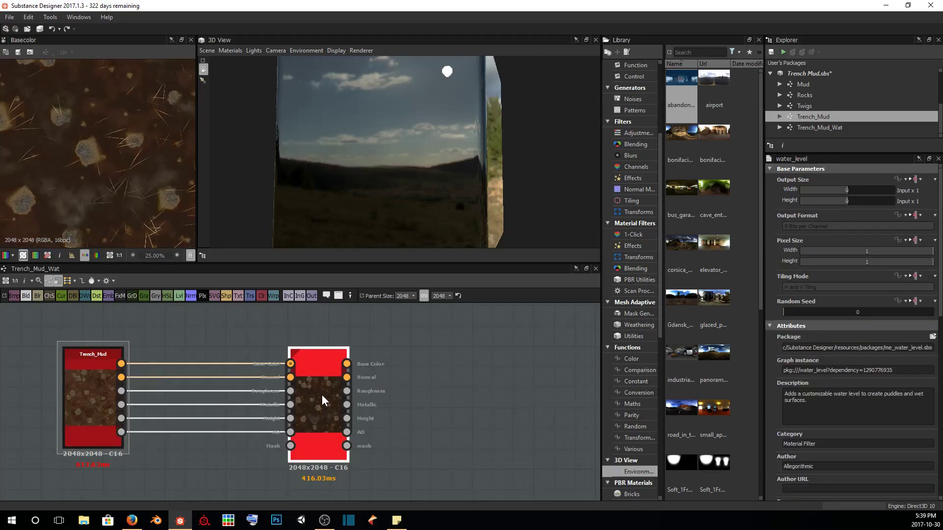
pyautogui.moveTo(92, 190); pyautogui.dragTo(106, 176, button='middle')
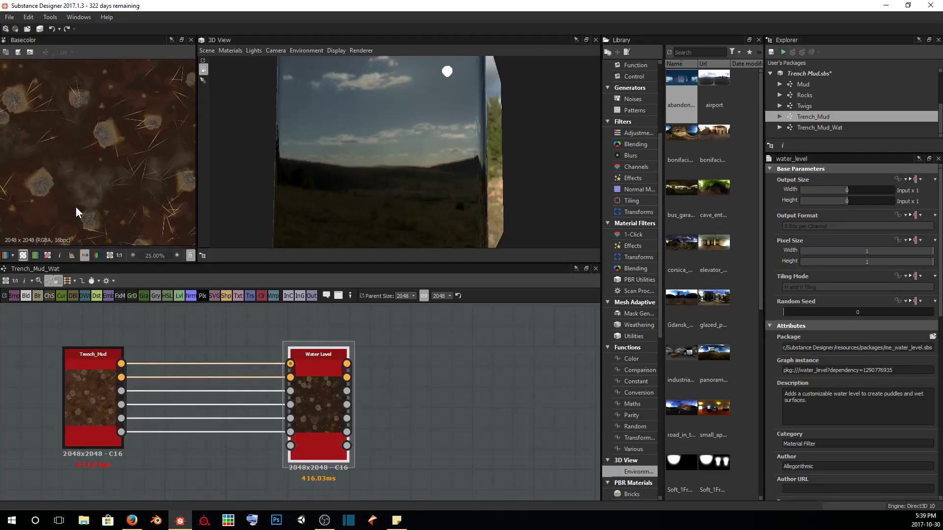
pyautogui.scroll(3, 84, 206)
# - Resize the 2D preview and widen the 3D view around the Water Level texture
pyautogui.moveTo(199, 169); pyautogui.dragTo(369, 169)
pyautogui.scroll(5, 199, 113)
pyautogui.scroll(-2, 207, 158)
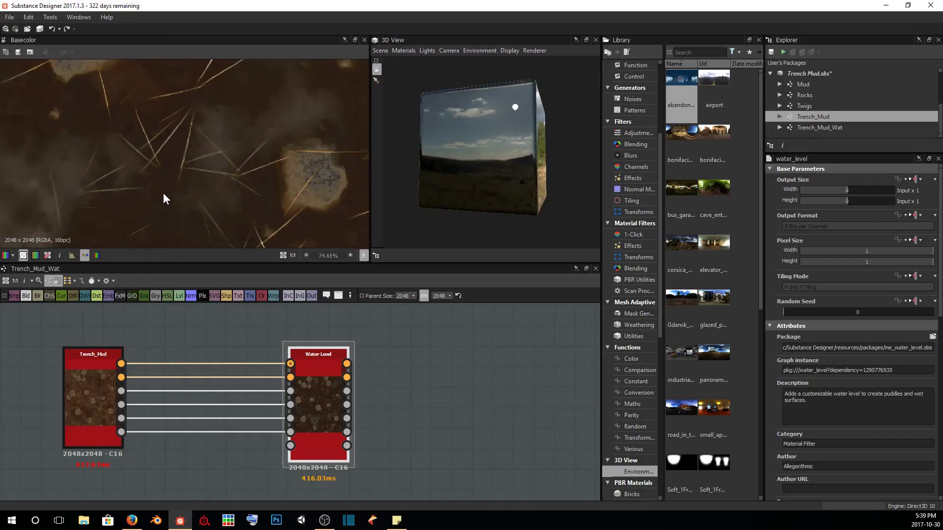
pyautogui.moveTo(333, 136); pyautogui.dragTo(287, 191, button='middle')
pyautogui.scroll(-5, 196, 205)
pyautogui.scroll(-1, 123, 181)
pyautogui.moveTo(369, 162); pyautogui.dragTo(197, 157)
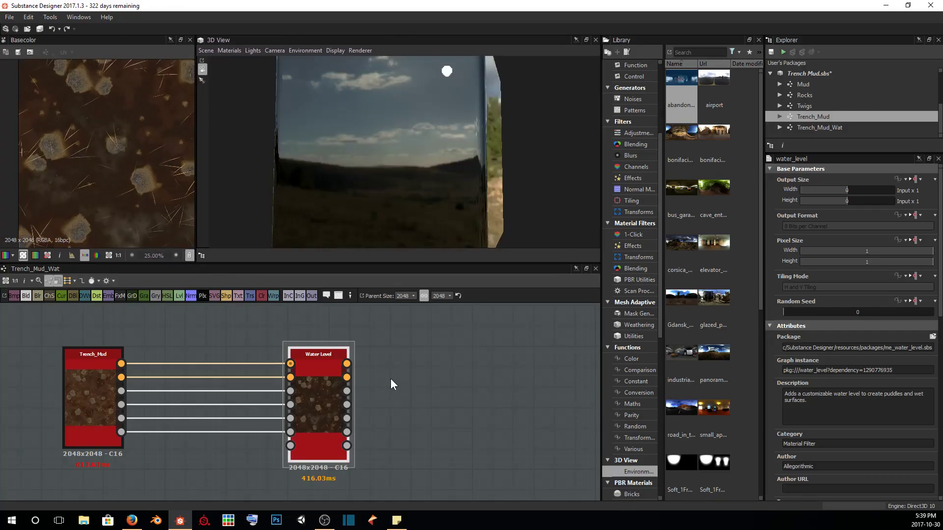
pyautogui.scroll(-4, 390, 378)
pyautogui.moveTo(372, 360); pyautogui.dragTo(264, 366, button='middle')
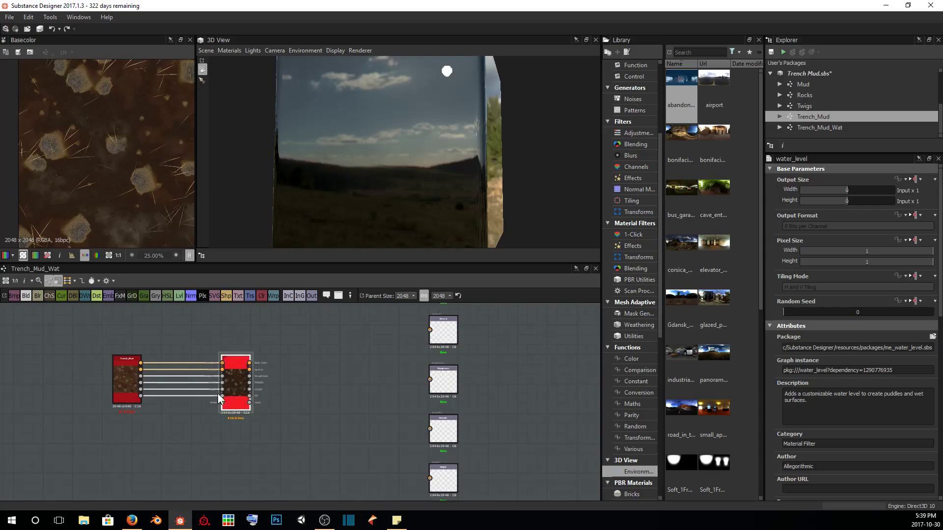
# - Connect the Water Level outputs to the graph's existing output nodes
pyautogui.moveTo(249, 363); pyautogui.dragTo(429, 337)
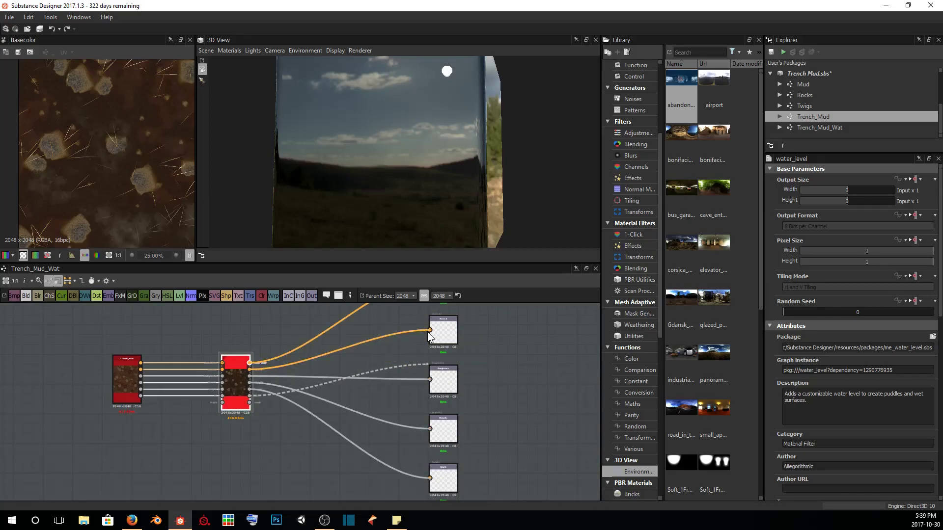
pyautogui.moveTo(389, 460); pyautogui.dragTo(347, 395, button='middle')
pyautogui.scroll(1, 438, 446)
pyautogui.scroll(2, 436, 445)
pyautogui.moveTo(431, 343); pyautogui.dragTo(431, 427, button='middle')
pyautogui.moveTo(469, 226); pyautogui.dragTo(474, 186)
pyautogui.scroll(-4, 446, 359)
pyautogui.moveTo(420, 372); pyautogui.dragTo(331, 399, button='middle')
pyautogui.scroll(5, 331, 399)
# - Insert an Output node below the others and give it the ambientOcclusion usage
pyautogui.press('space')
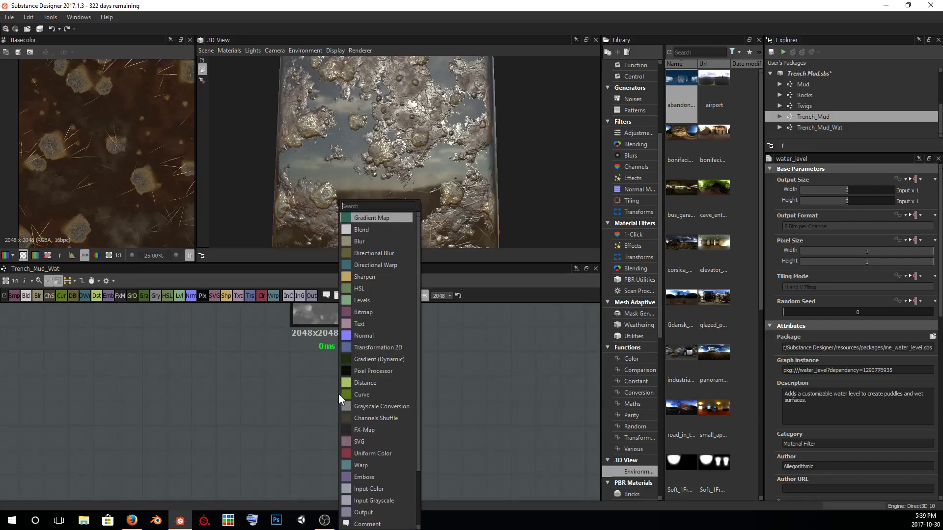
pyautogui.write('output')
pyautogui.press('Return')
pyautogui.moveTo(338, 394); pyautogui.dragTo(338, 415)
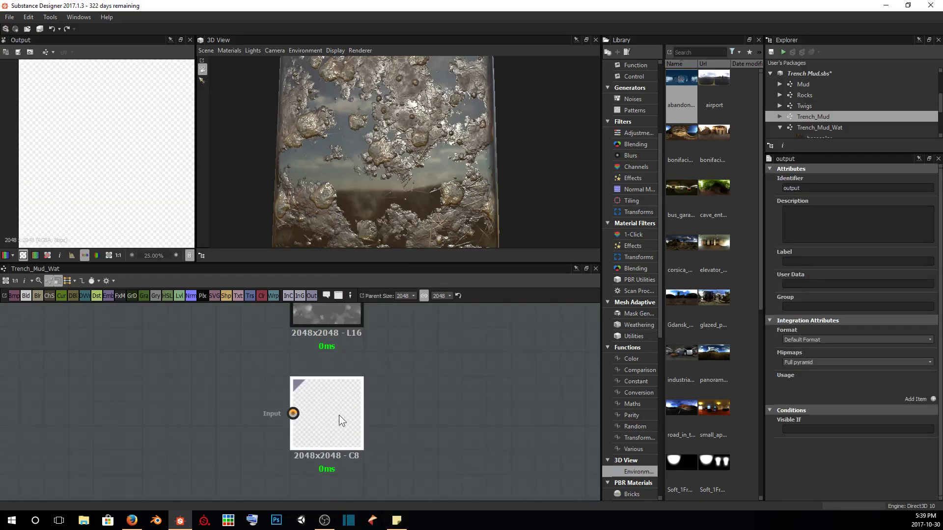
pyautogui.click(933, 400)
pyautogui.click(912, 385)
pyautogui.click(904, 401)
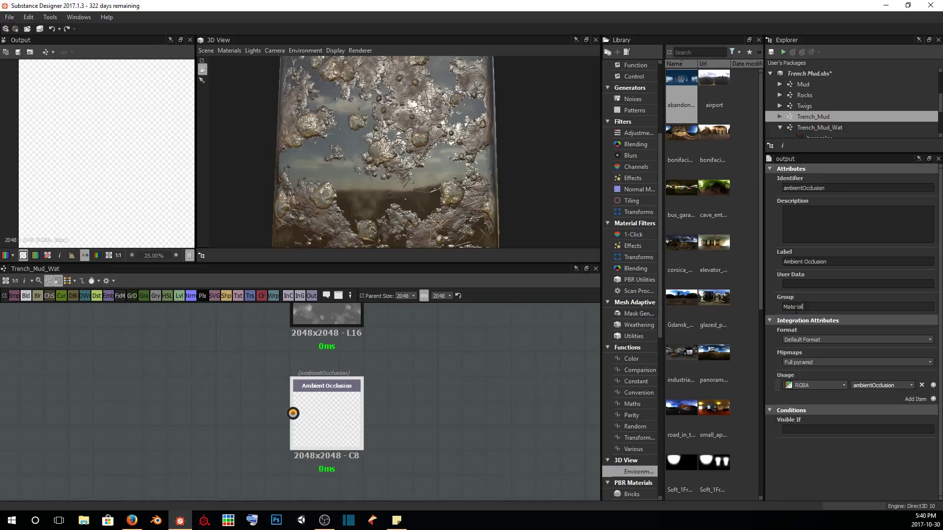
pyautogui.scroll(-3, 295, 346)
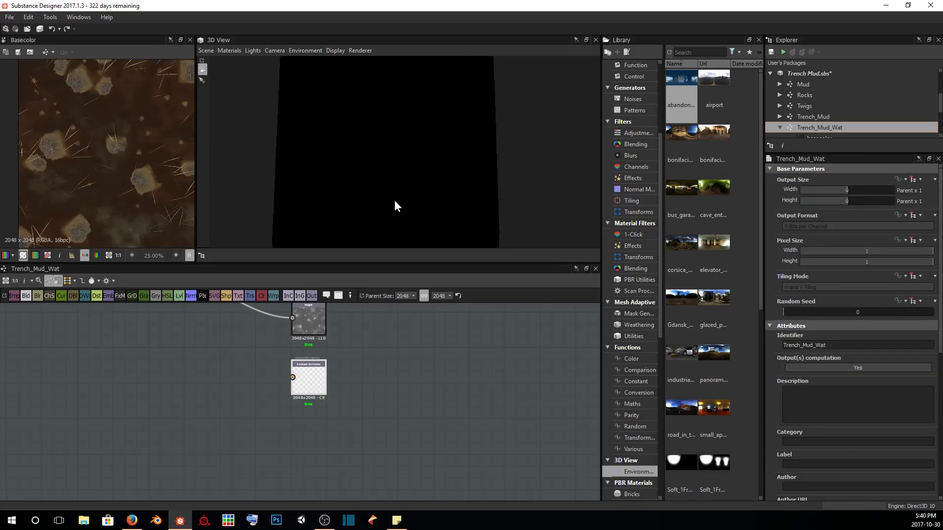
# - Switch links to right-angled lines and wire the Water Level AO into the Ambient Occlusion output
pyautogui.moveTo(356, 389); pyautogui.dragTo(445, 462, button='middle')
pyautogui.scroll(-2, 509, 442)
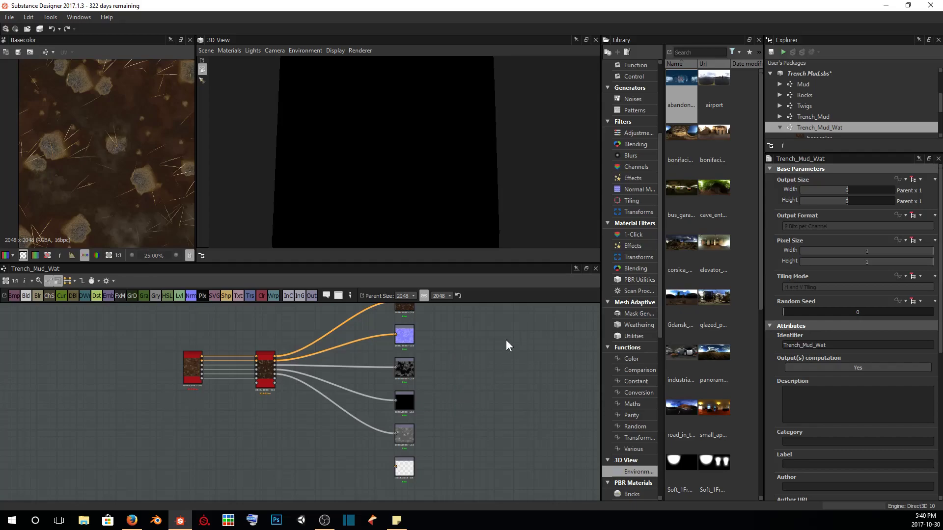
pyautogui.click(82, 281)
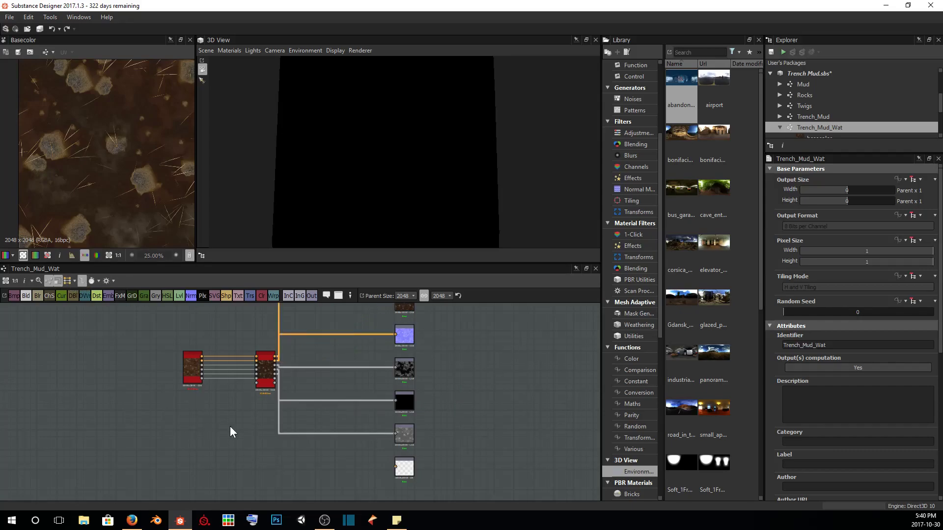
pyautogui.moveTo(369, 374); pyautogui.dragTo(348, 362, button='middle')
pyautogui.moveTo(254, 368); pyautogui.dragTo(373, 455)
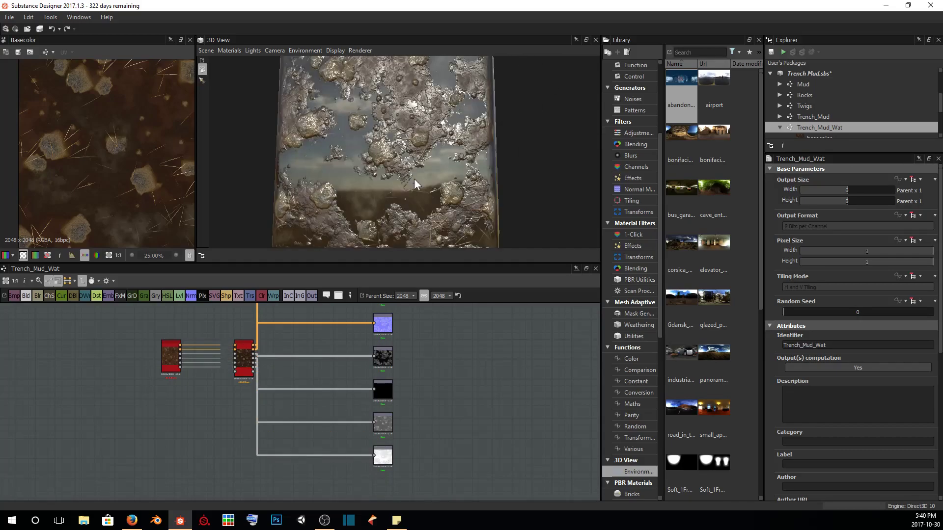
# - Show the graph outputs in the 3D View and orbit the cube to check reflections
pyautogui.moveTo(432, 147)
pyautogui.mouseDown()
pyautogui.moveTo(433, 130)
pyautogui.moveTo(425, 148)
pyautogui.moveTo(434, 181)
pyautogui.moveTo(430, 147)
pyautogui.mouseUp()
pyautogui.rightClick(425, 415)
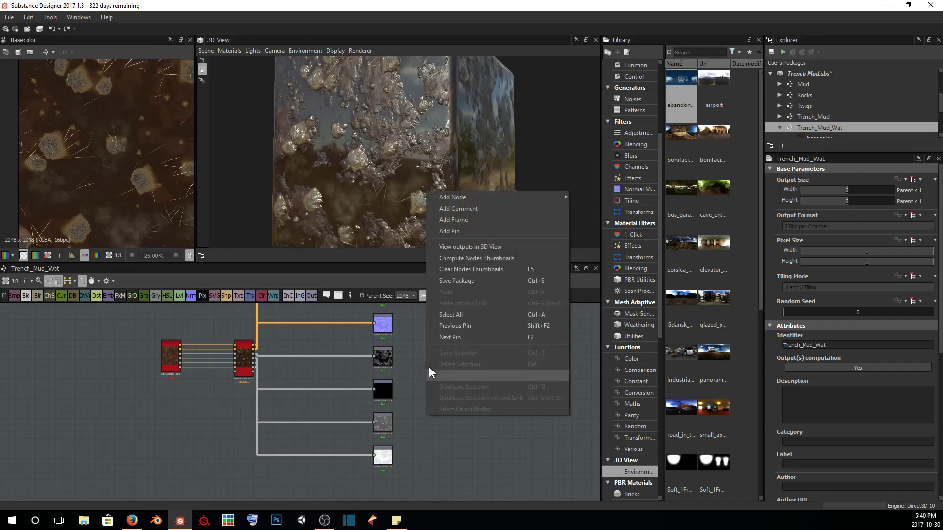
pyautogui.click(457, 247)
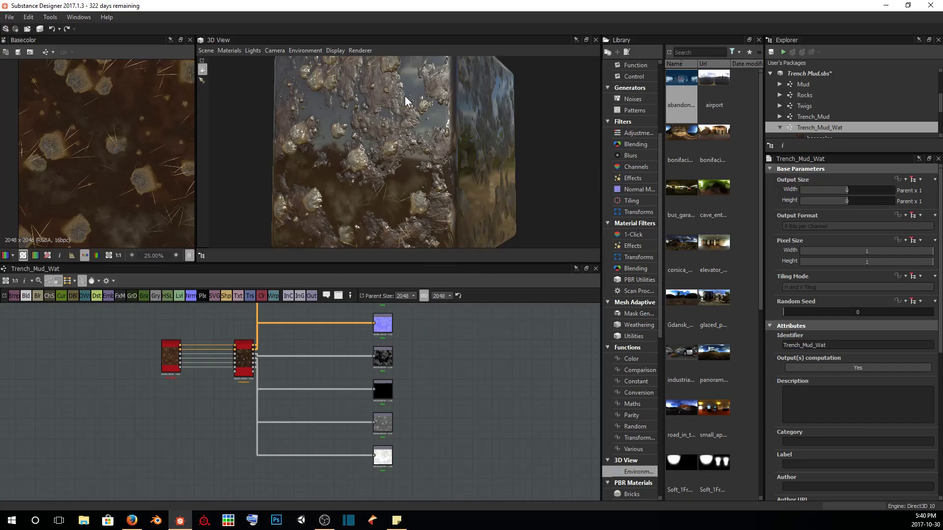
pyautogui.moveTo(457, 248); pyautogui.dragTo(413, 141)
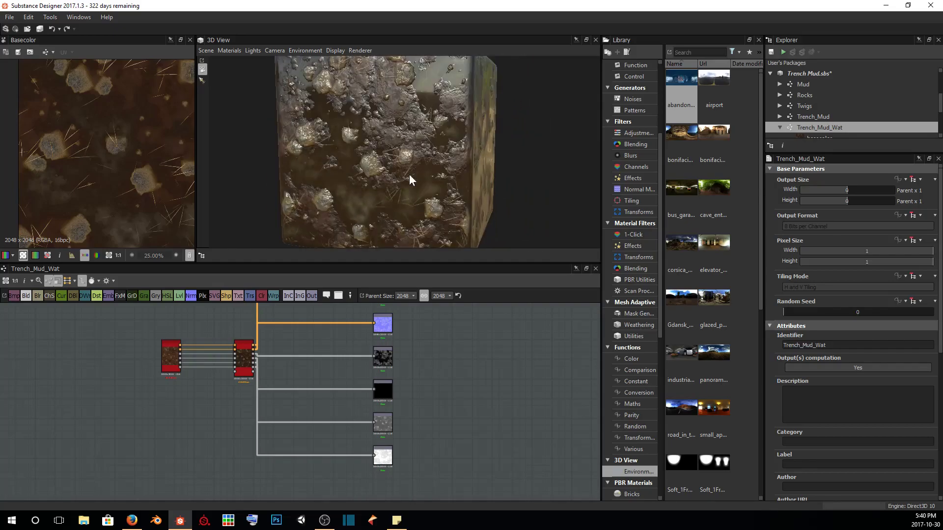
pyautogui.moveTo(408, 161); pyautogui.dragTo(415, 220)
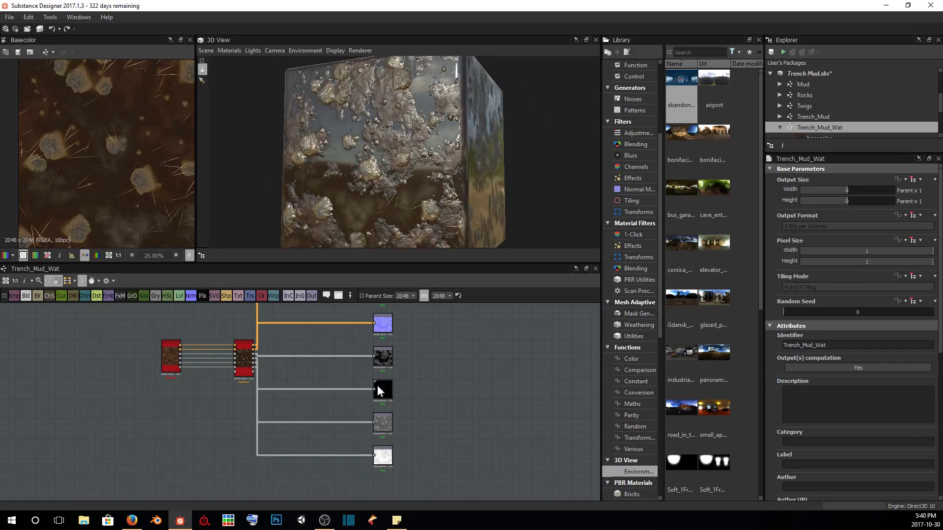
# - Select the Water Level node to show its parameters and enlarge the 3D preview
pyautogui.scroll(4, 367, 381)
pyautogui.click(311, 367)
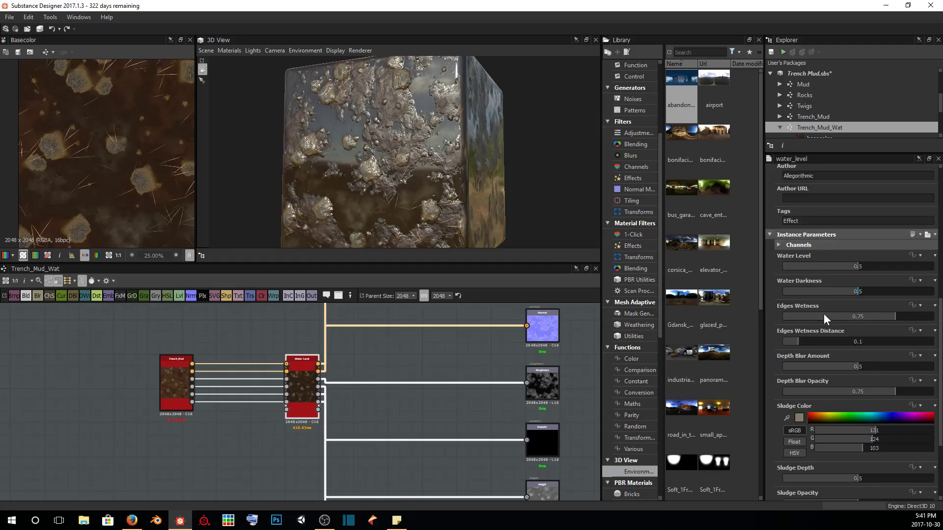
pyautogui.scroll(-3, 873, 352)
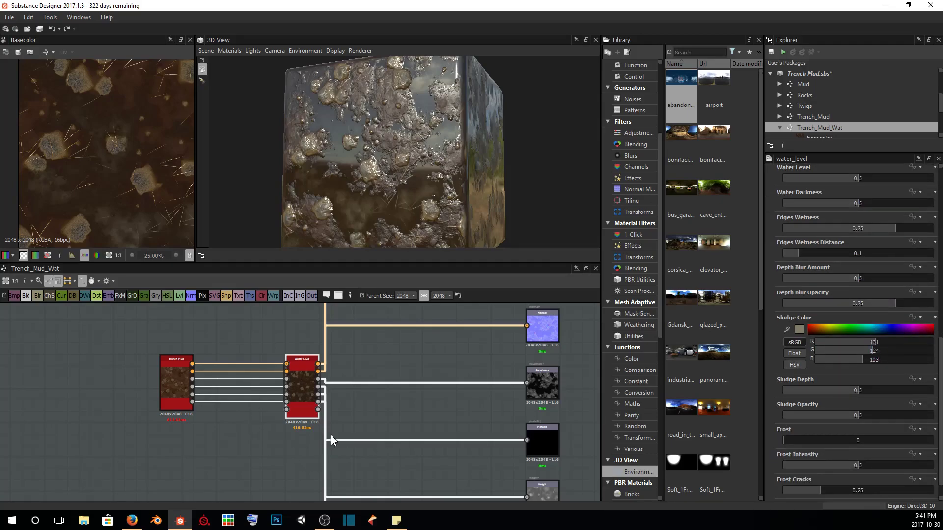
pyautogui.scroll(5, 391, 219)
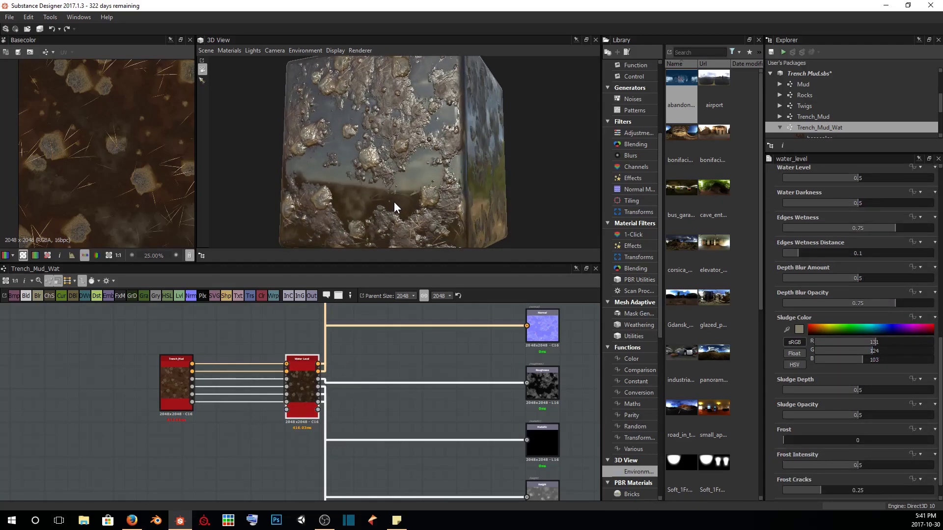
pyautogui.moveTo(404, 262); pyautogui.dragTo(404, 330)
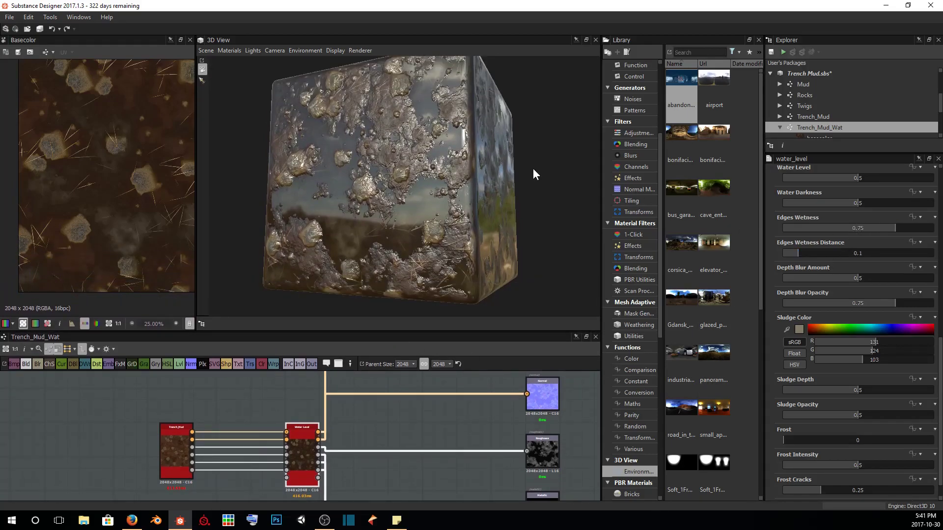
pyautogui.moveTo(529, 169); pyautogui.dragTo(529, 173)
pyautogui.scroll(4, 829, 230)
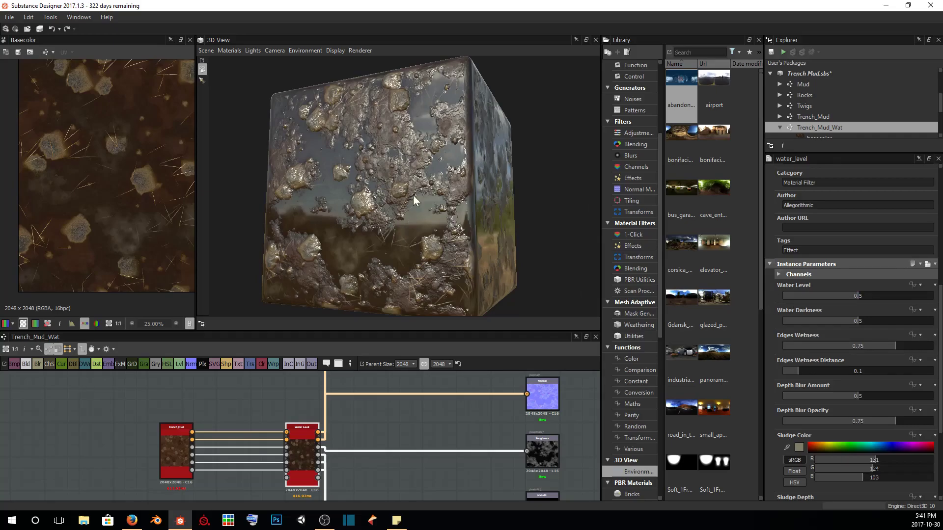
# - Test Water Level extremes of 0.05, 0.93, 0.94 and 0.04 while orbiting the cube
pyautogui.click(791, 296)
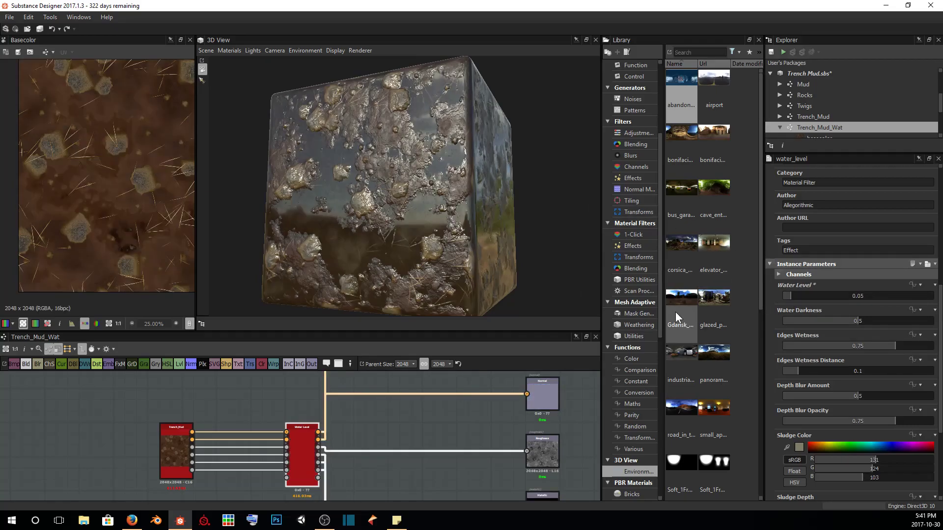
pyautogui.moveTo(432, 230); pyautogui.dragTo(449, 216)
pyautogui.click(922, 296)
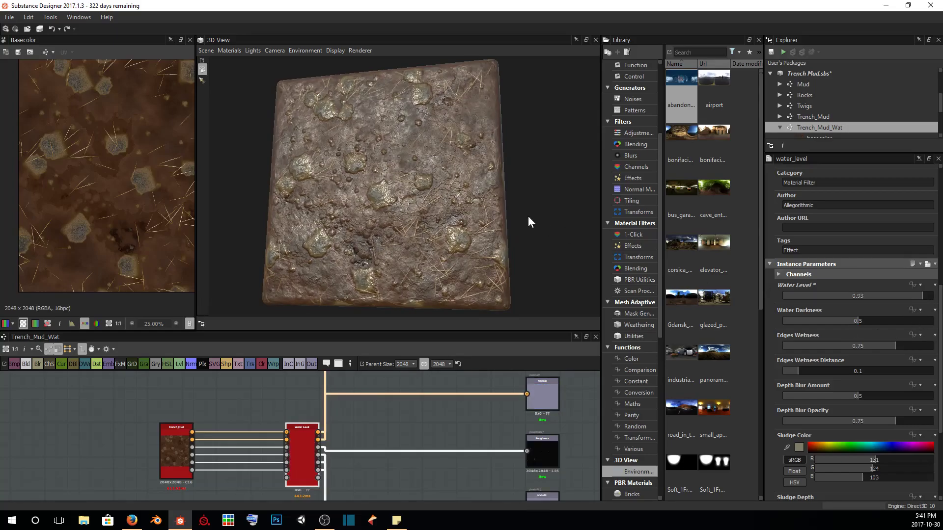
pyautogui.moveTo(526, 215); pyautogui.dragTo(500, 213)
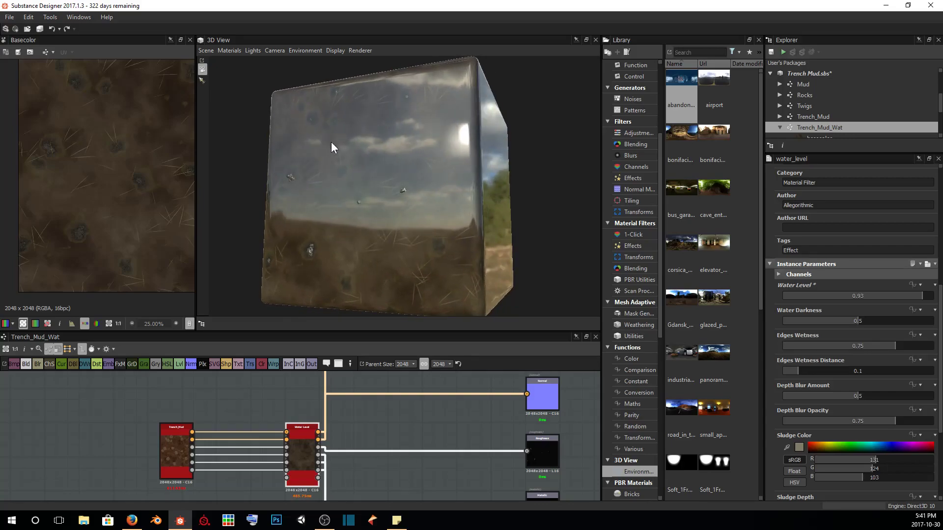
pyautogui.moveTo(381, 169); pyautogui.dragTo(386, 163)
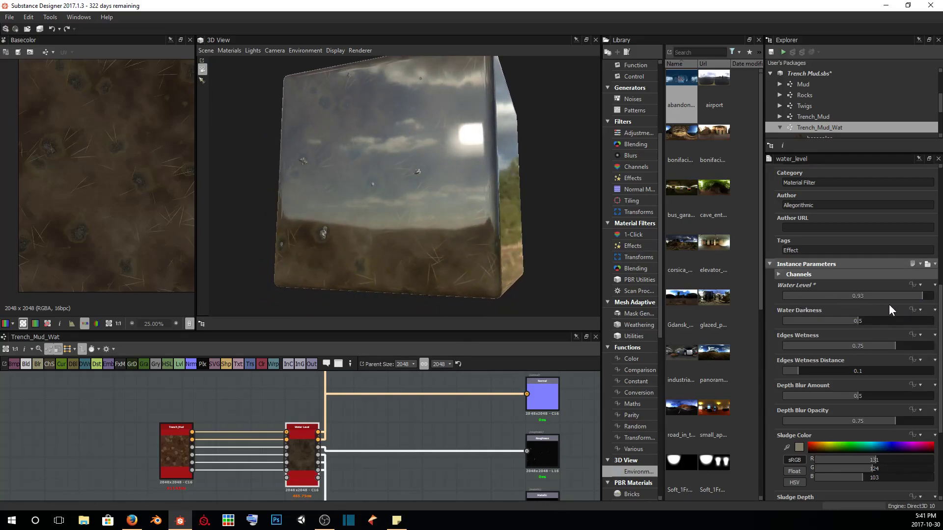
pyautogui.click(923, 296)
pyautogui.click(789, 297)
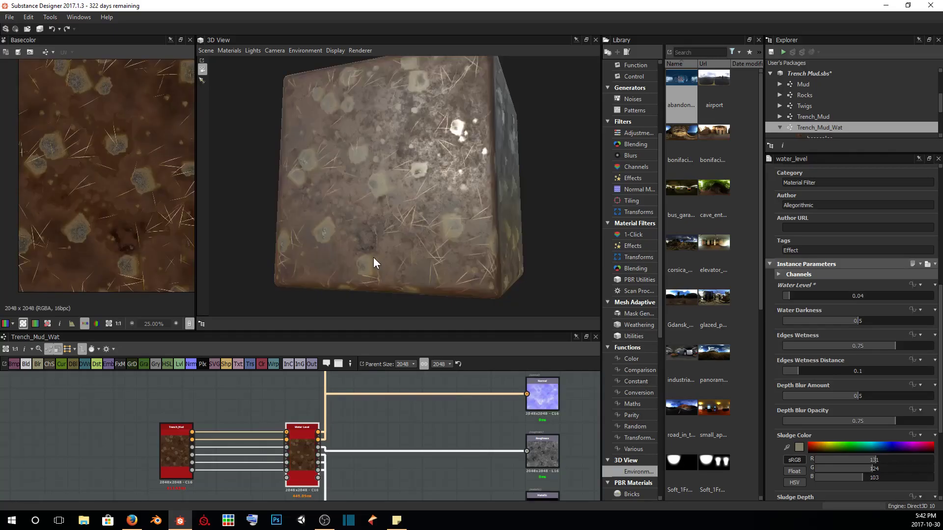
pyautogui.scroll(5, 383, 240)
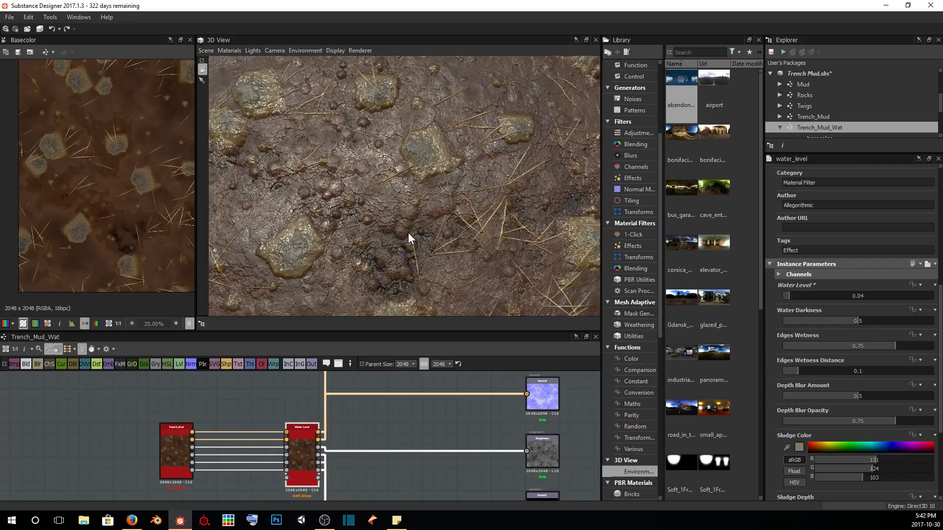
pyautogui.moveTo(408, 233); pyautogui.dragTo(434, 215)
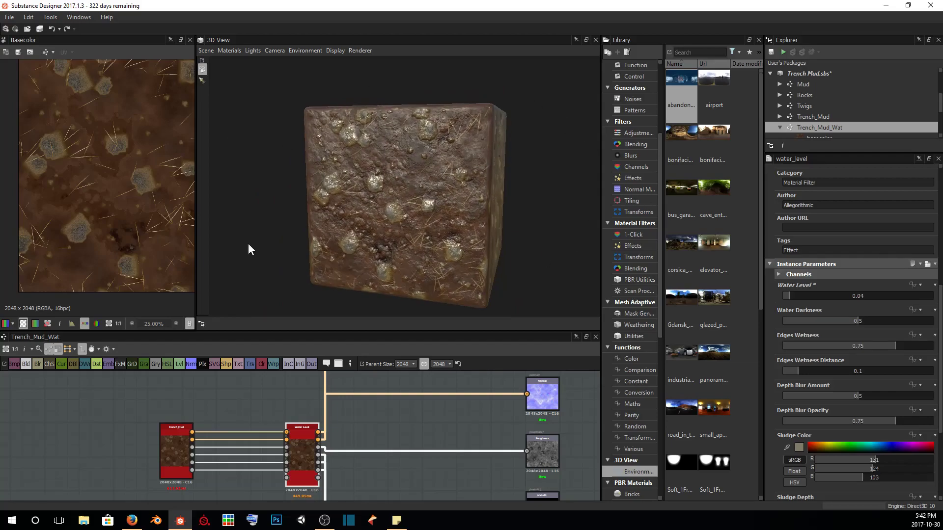
# - Try intermediate Water Level values of 0.26 and 0.71, then lower it again
pyautogui.click(821, 296)
pyautogui.moveTo(432, 245); pyautogui.dragTo(434, 225)
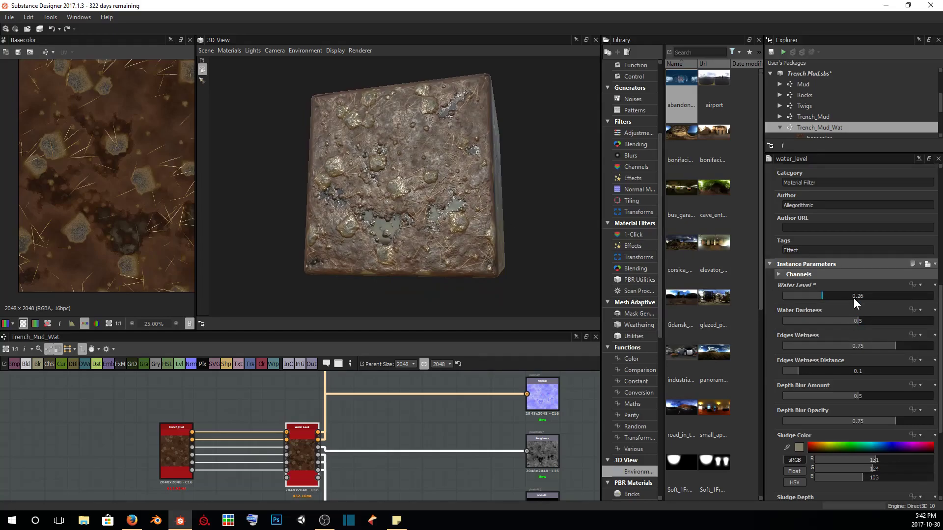
pyautogui.moveTo(883, 295); pyautogui.dragTo(888, 295)
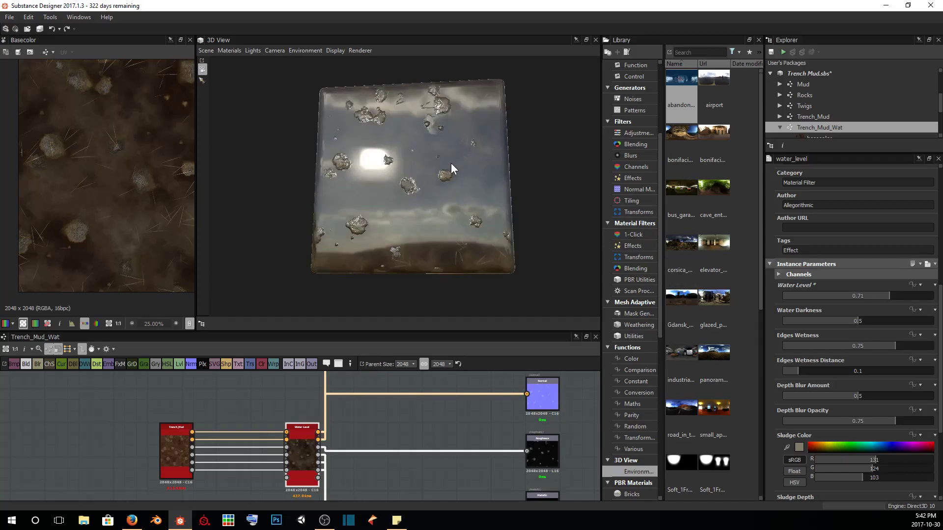
pyautogui.moveTo(451, 163); pyautogui.dragTo(378, 169)
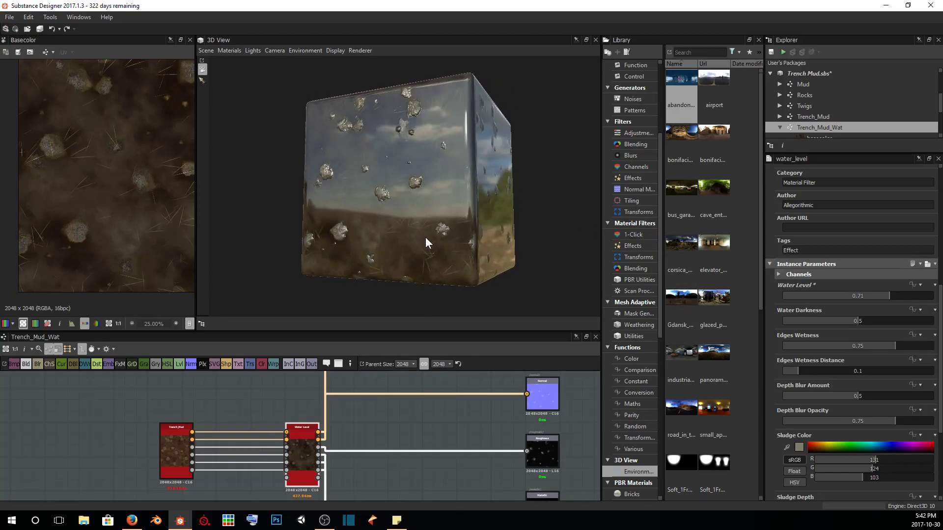
pyautogui.moveTo(432, 237); pyautogui.dragTo(471, 243)
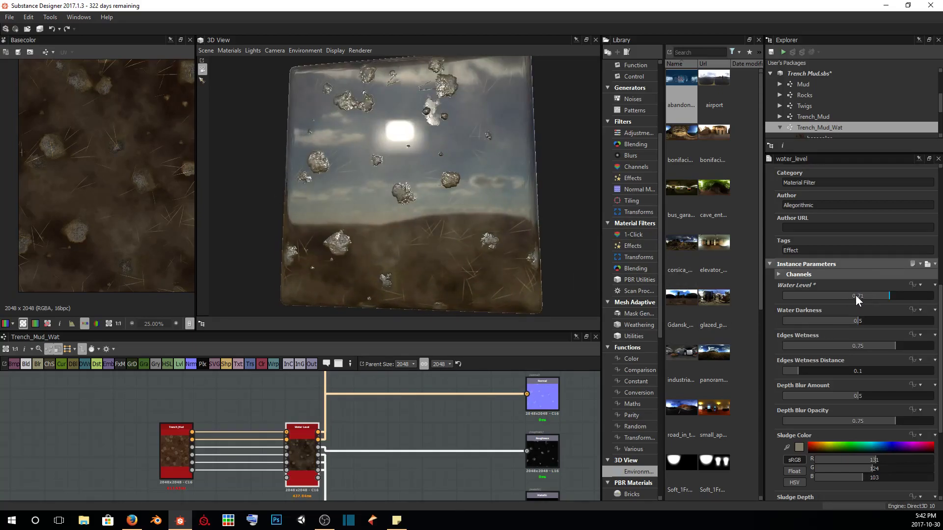
pyautogui.moveTo(855, 296); pyautogui.dragTo(841, 296)
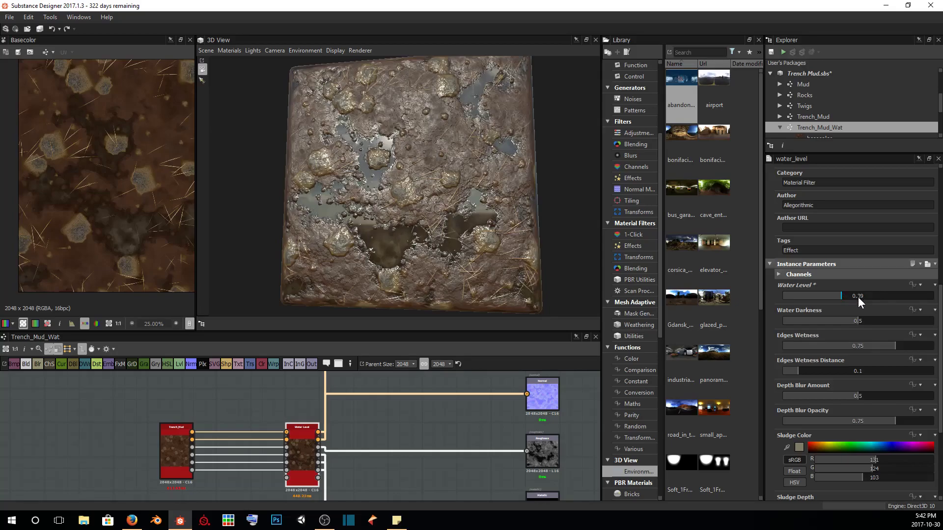
# - Enter a Water Level of 0.4 and orbit the cube to inspect the puddles
pyautogui.write('0.4')
pyautogui.press('Return')
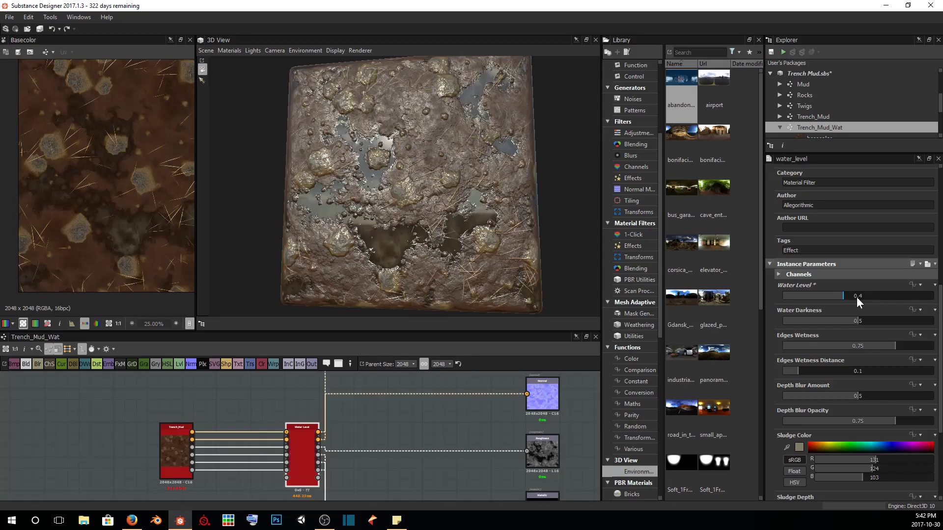
pyautogui.moveTo(469, 196); pyautogui.dragTo(476, 122)
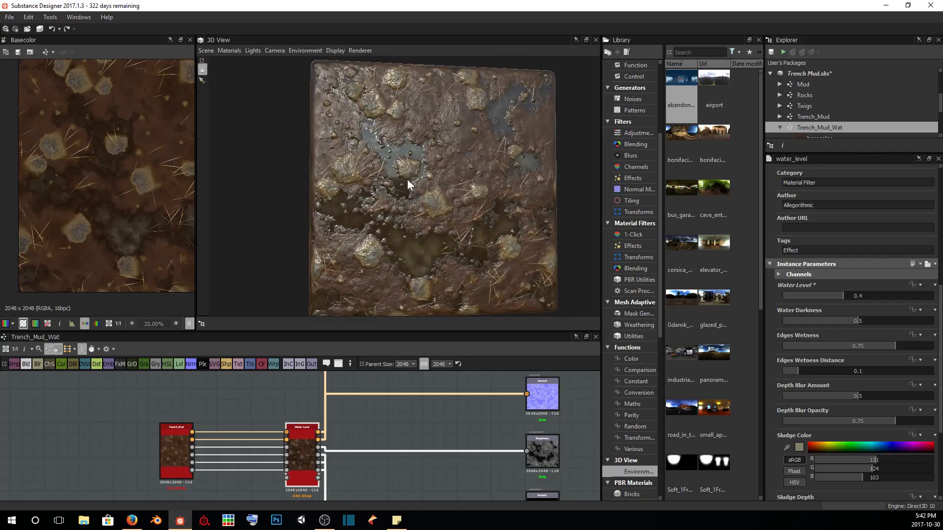
pyautogui.moveTo(408, 187); pyautogui.dragTo(308, 135)
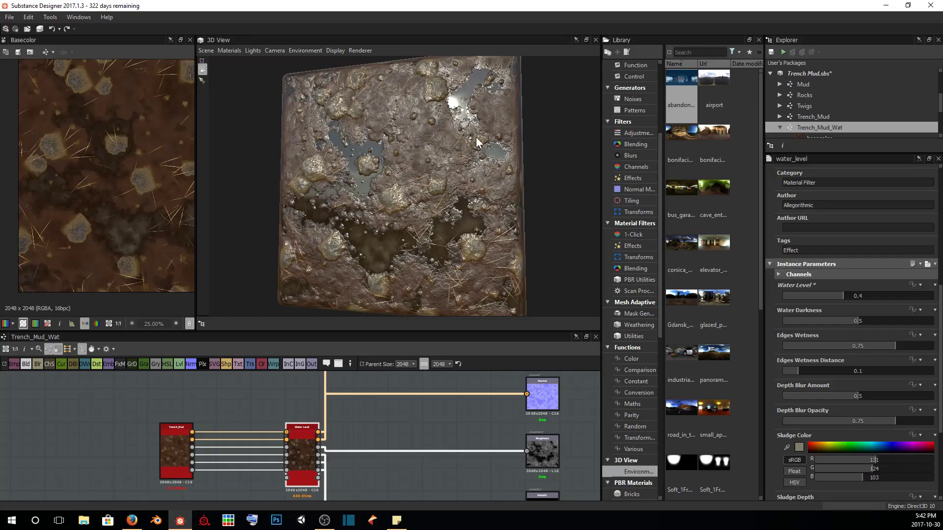
pyautogui.moveTo(476, 136); pyautogui.dragTo(444, 113)
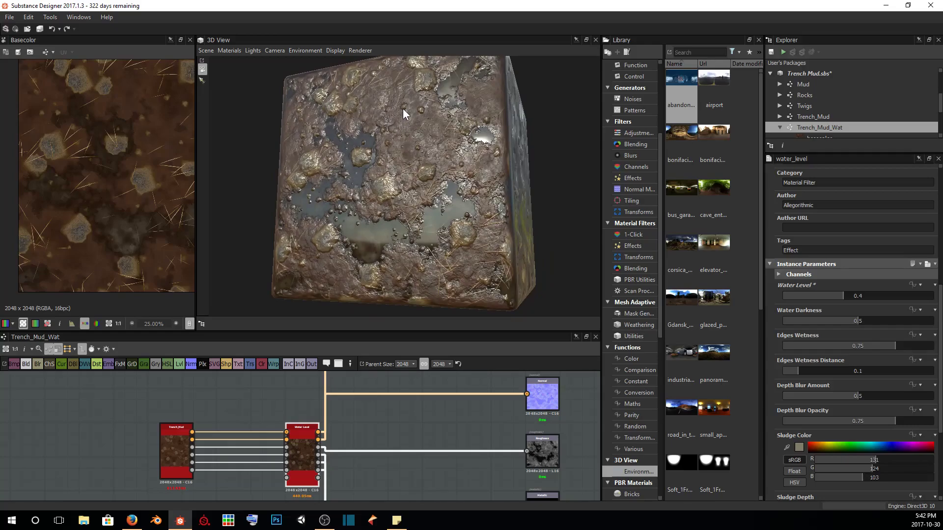
pyautogui.moveTo(388, 231); pyautogui.dragTo(431, 221)
pyautogui.scroll(5, 417, 209)
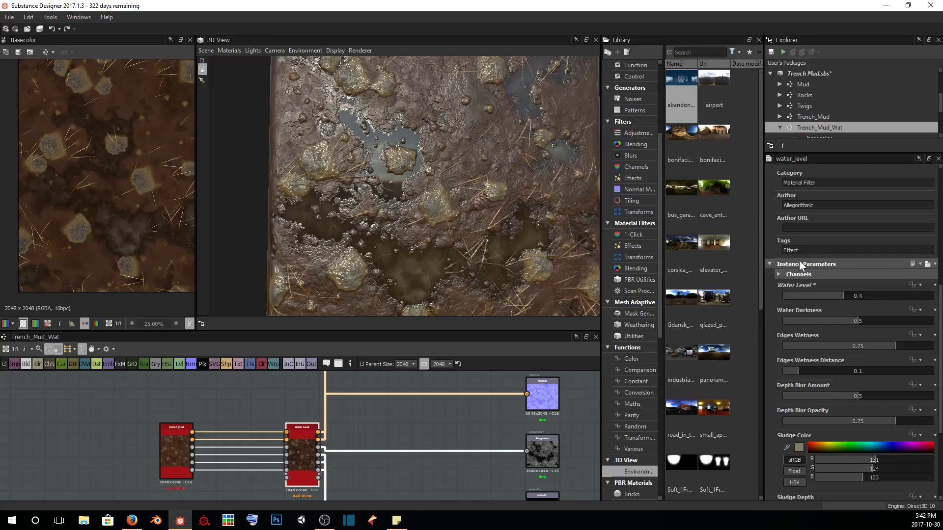
pyautogui.scroll(-2, 417, 227)
pyautogui.moveTo(417, 227); pyautogui.dragTo(462, 208)
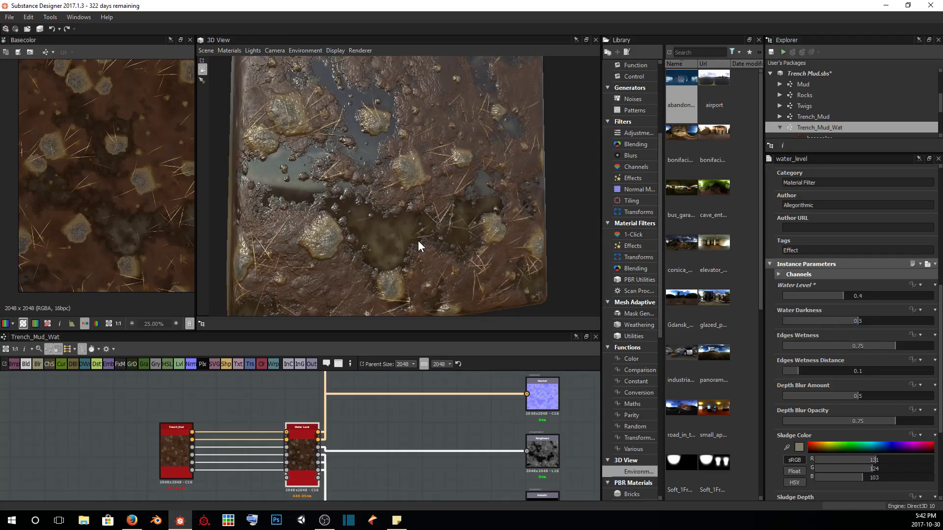
# - Try Water Darkness at 0.09 and 0.89, then settle on 0.45 while orbiting the cube
pyautogui.moveTo(810, 320); pyautogui.dragTo(796, 320)
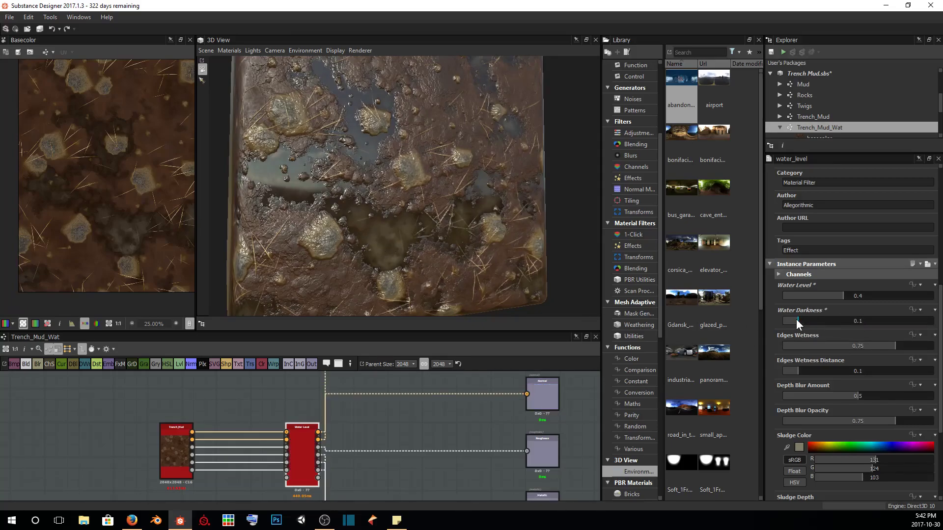
pyautogui.moveTo(399, 249); pyautogui.dragTo(395, 251)
pyautogui.scroll(5, 119, 215)
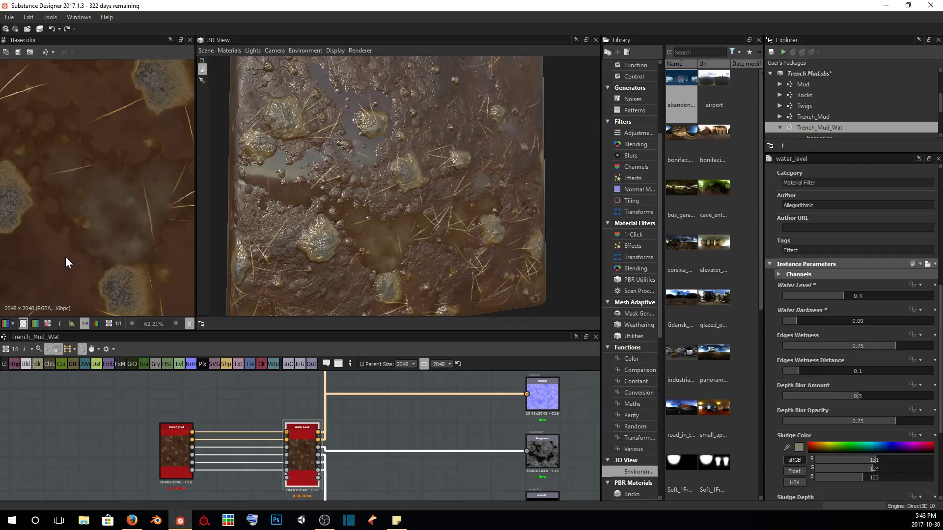
pyautogui.scroll(3, 169, 452)
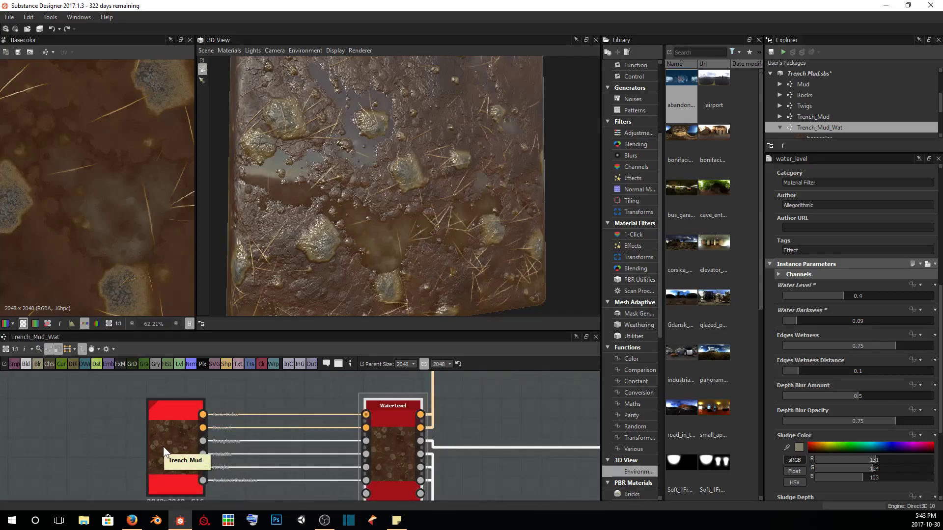
pyautogui.moveTo(849, 319); pyautogui.dragTo(917, 322)
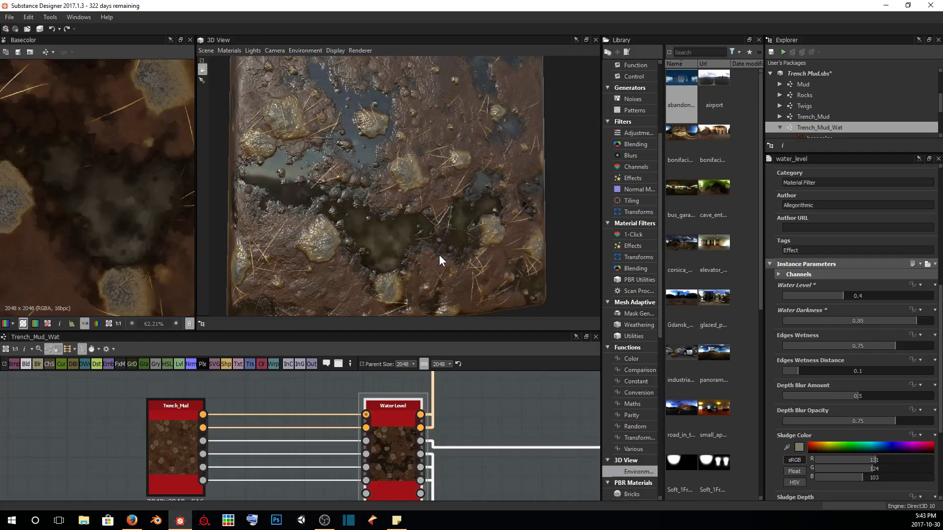
pyautogui.moveTo(443, 255); pyautogui.dragTo(450, 216)
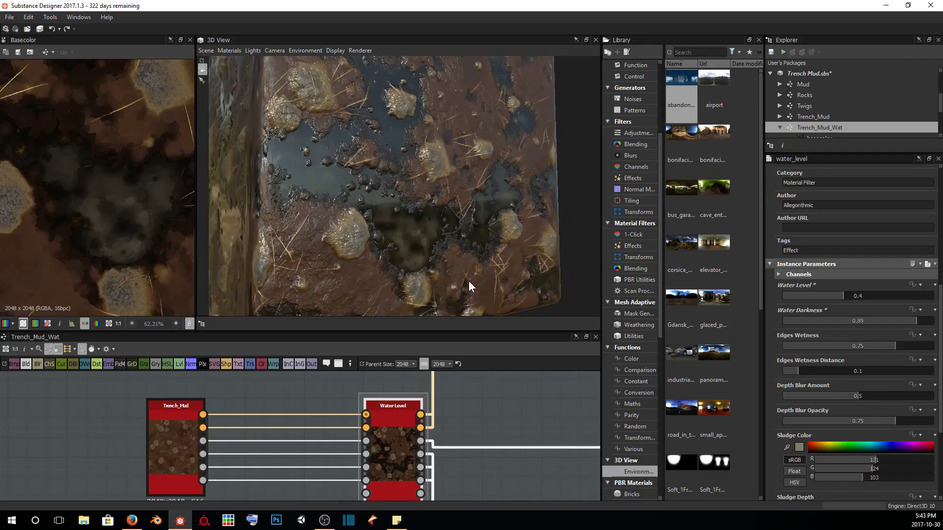
pyautogui.moveTo(488, 276)
pyautogui.keyDown('shift'); pyautogui.mouseDown()
pyautogui.moveTo(513, 276)
pyautogui.moveTo(478, 267)
pyautogui.mouseUp(); pyautogui.keyUp('shift')
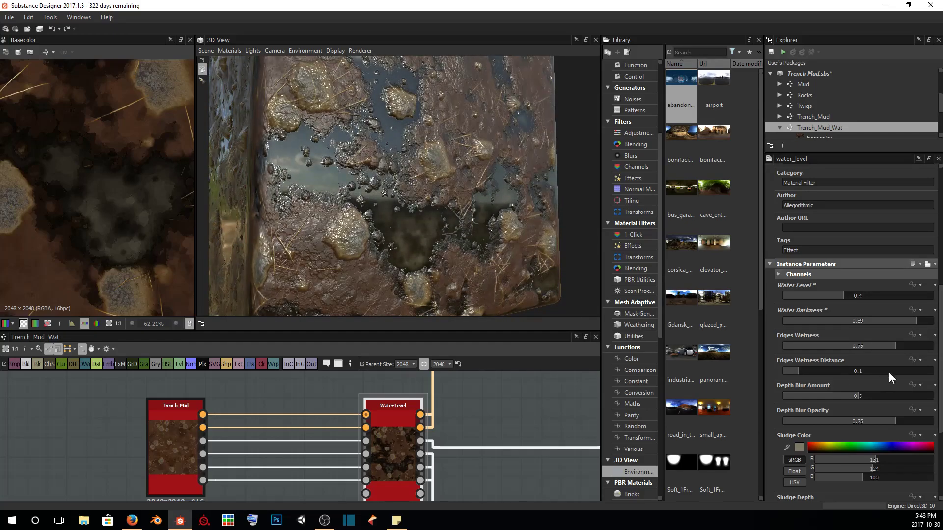
pyautogui.moveTo(870, 323); pyautogui.dragTo(851, 320)
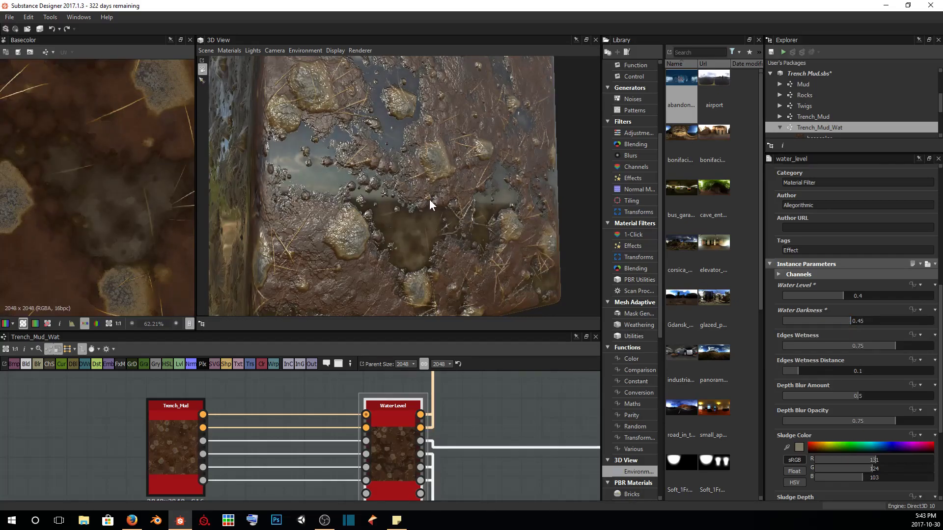
pyautogui.moveTo(427, 202); pyautogui.dragTo(464, 167)
# - Widen the Edges Wetness Distance, then bring it back to 0.1 and 0.12
pyautogui.scroll(-1, 830, 337)
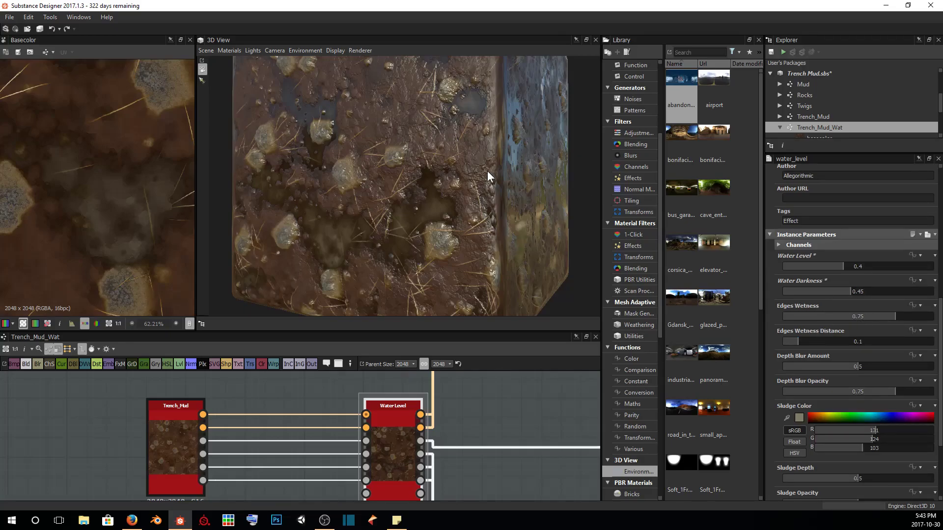
pyautogui.moveTo(487, 170); pyautogui.dragTo(448, 171)
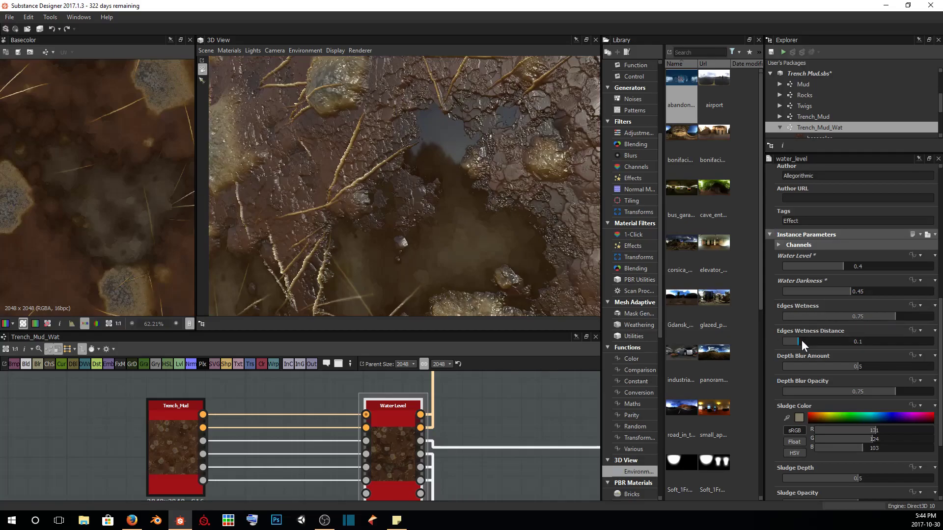
pyautogui.moveTo(802, 340); pyautogui.dragTo(830, 337)
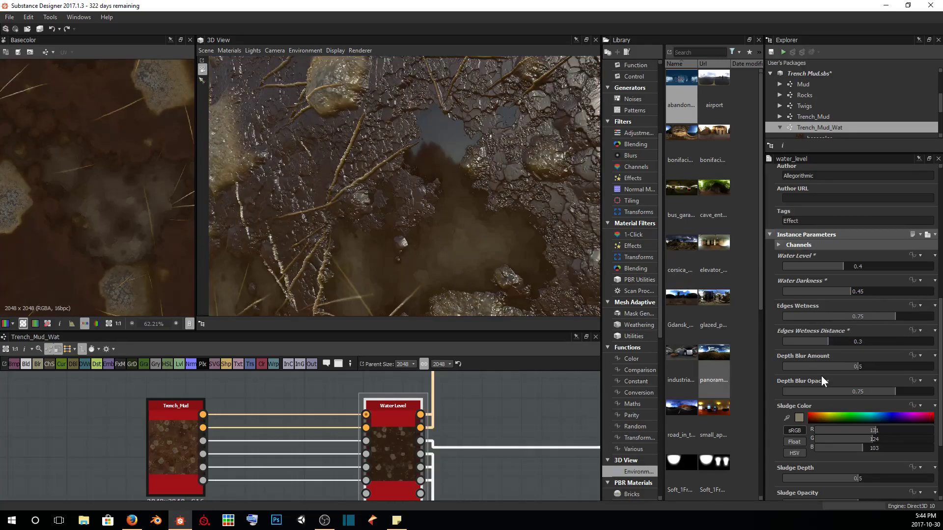
pyautogui.moveTo(820, 343); pyautogui.dragTo(797, 340)
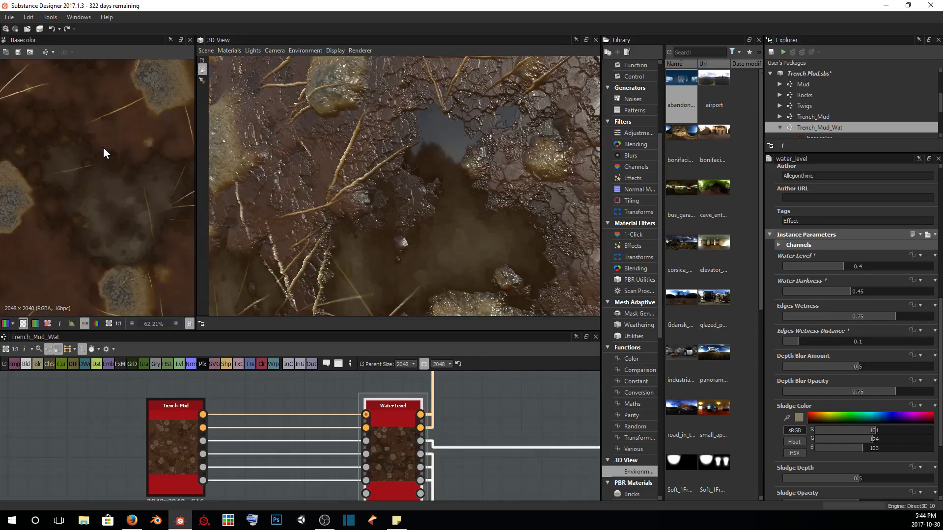
pyautogui.scroll(5, 105, 145)
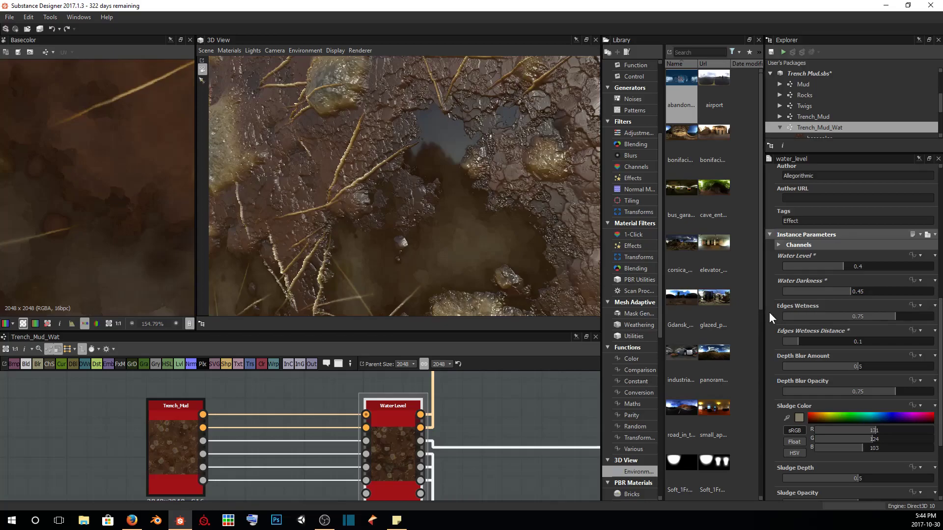
pyautogui.click(800, 339)
pyautogui.moveTo(132, 130); pyautogui.dragTo(112, 152, button='middle')
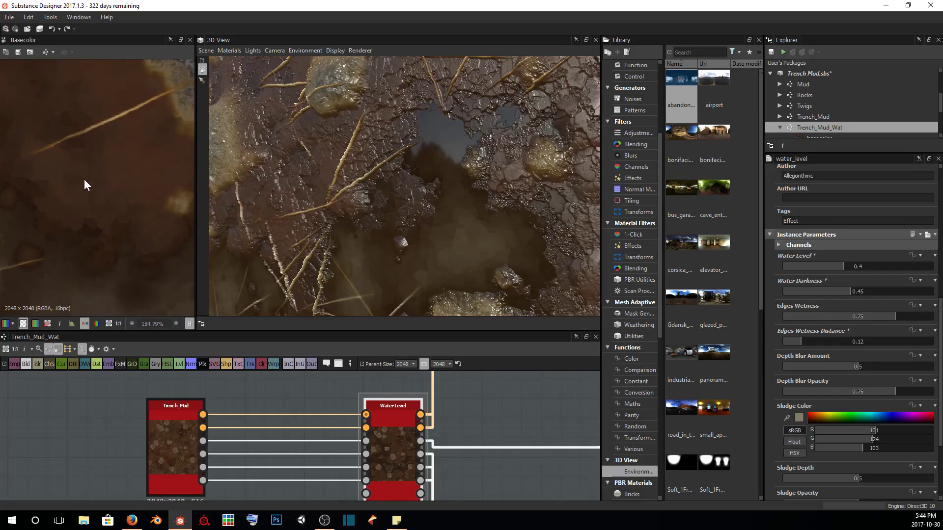
pyautogui.scroll(-3, 64, 220)
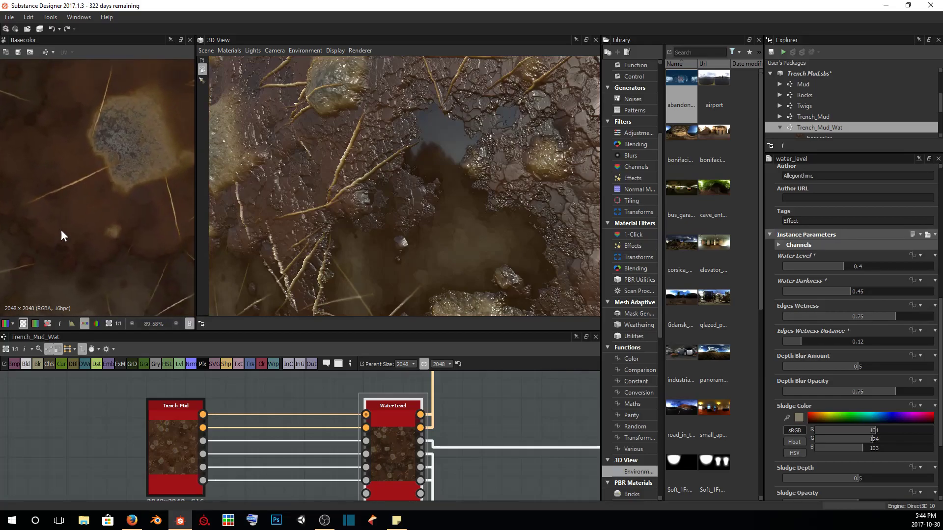
# - Raise Edges Wetness Distance to 0.47, then reduce it to 0.09 while orbiting
pyautogui.moveTo(391, 169); pyautogui.dragTo(434, 187)
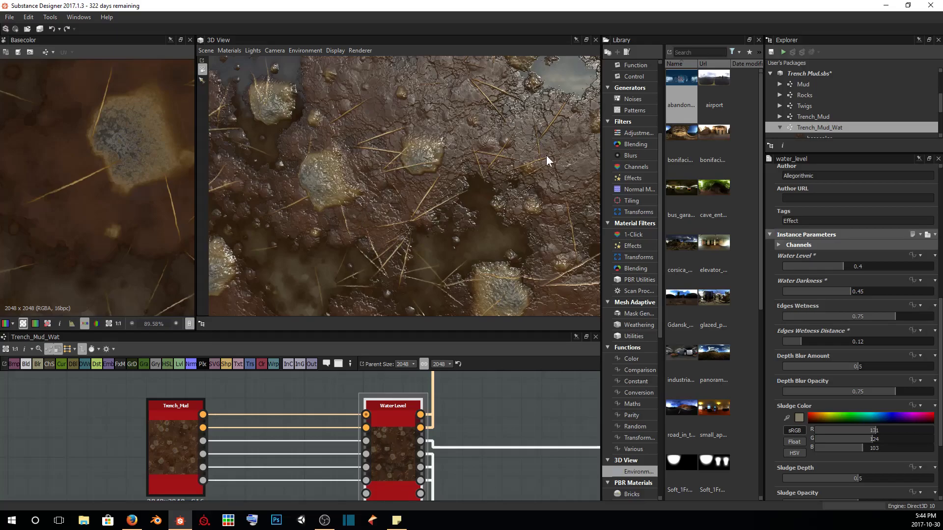
pyautogui.moveTo(547, 158); pyautogui.dragTo(387, 252)
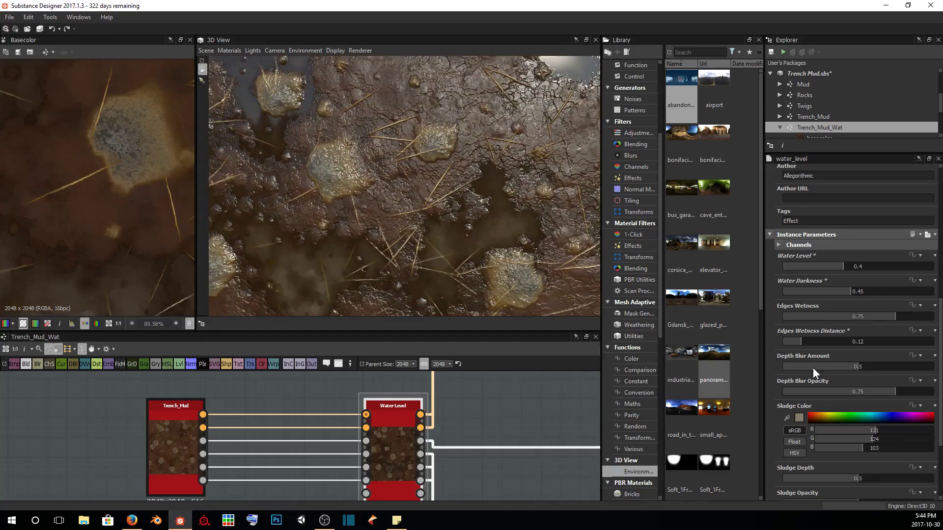
pyautogui.click(853, 340)
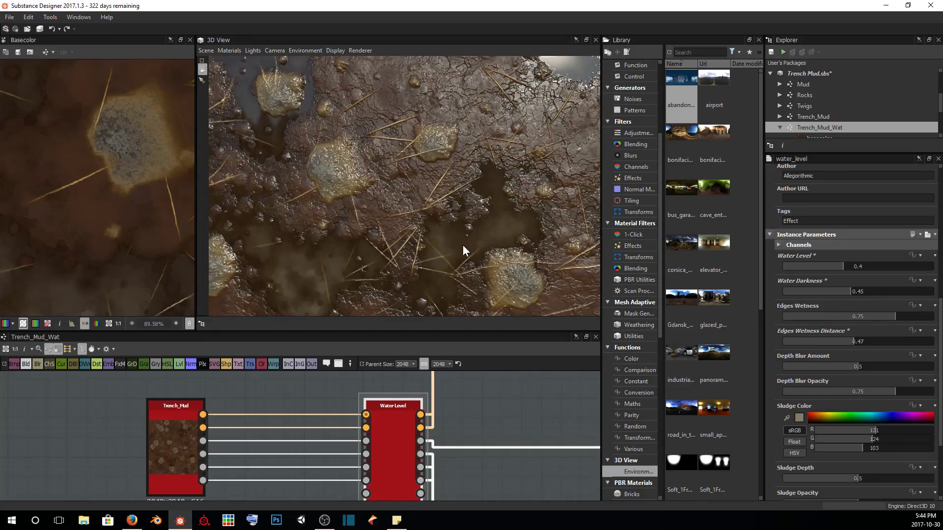
pyautogui.moveTo(427, 196); pyautogui.dragTo(457, 166)
pyautogui.moveTo(476, 222); pyautogui.dragTo(437, 218)
pyautogui.scroll(3, 437, 216)
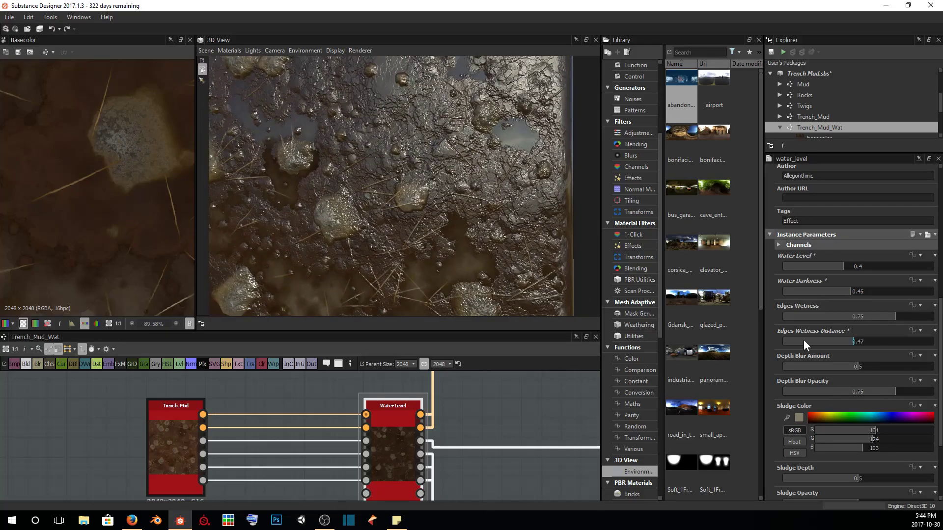
pyautogui.moveTo(802, 340); pyautogui.dragTo(795, 341)
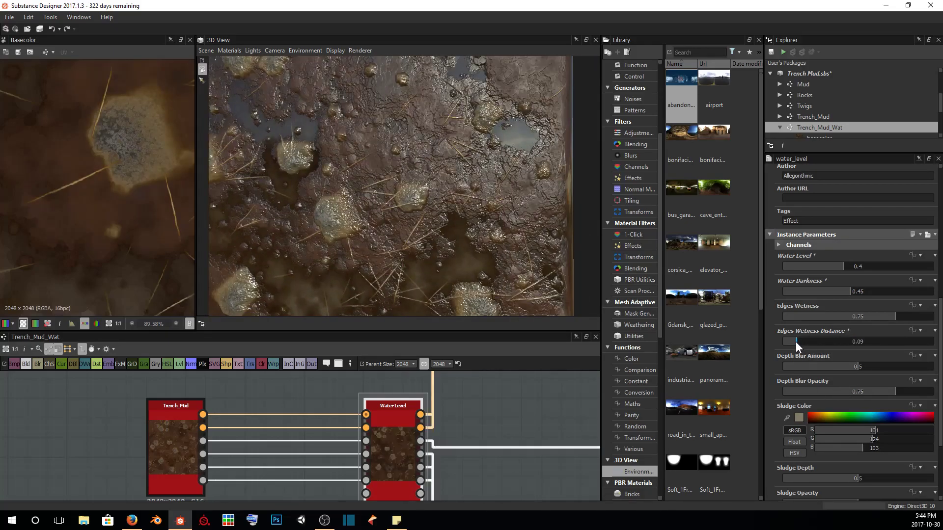
# - Orbit the 3D view across the mud to inspect the puddles and sky reflections
pyautogui.scroll(5, 434, 216)
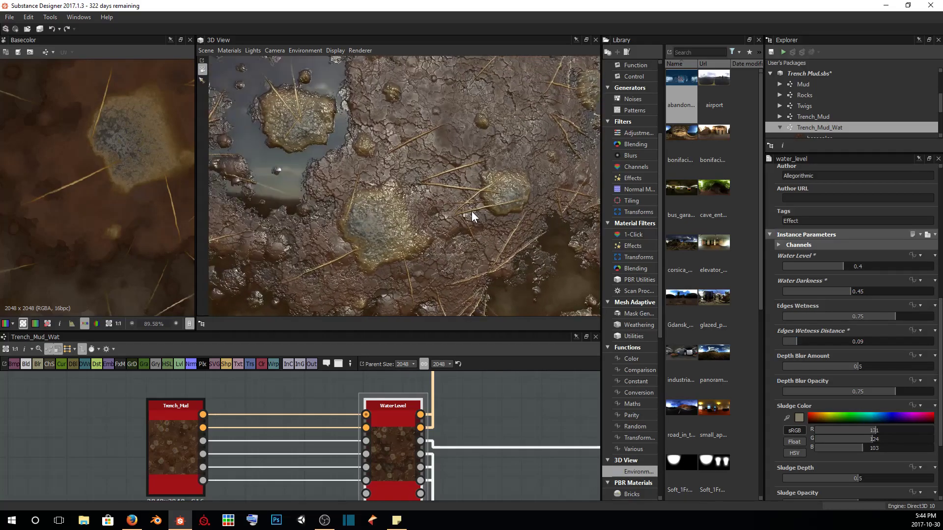
pyautogui.moveTo(471, 211); pyautogui.dragTo(427, 208)
pyautogui.scroll(3, 392, 229)
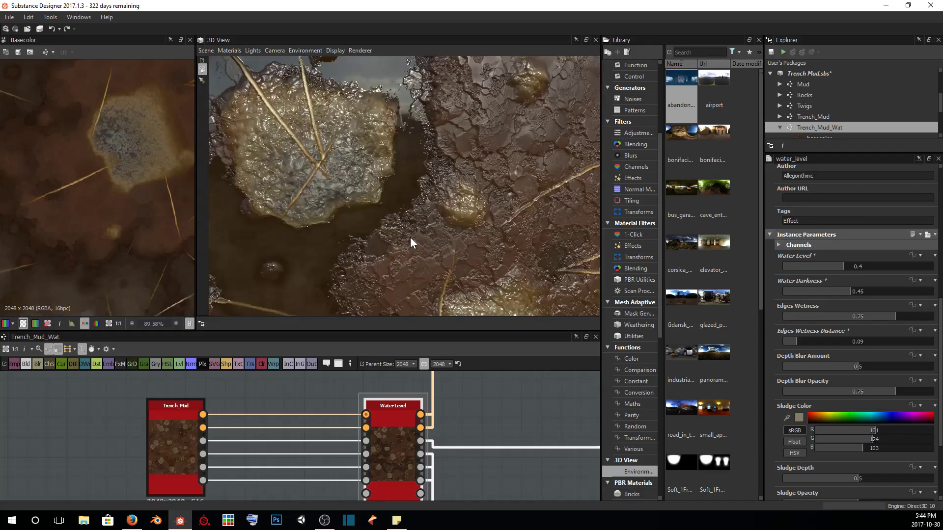
pyautogui.moveTo(410, 237); pyautogui.dragTo(415, 193)
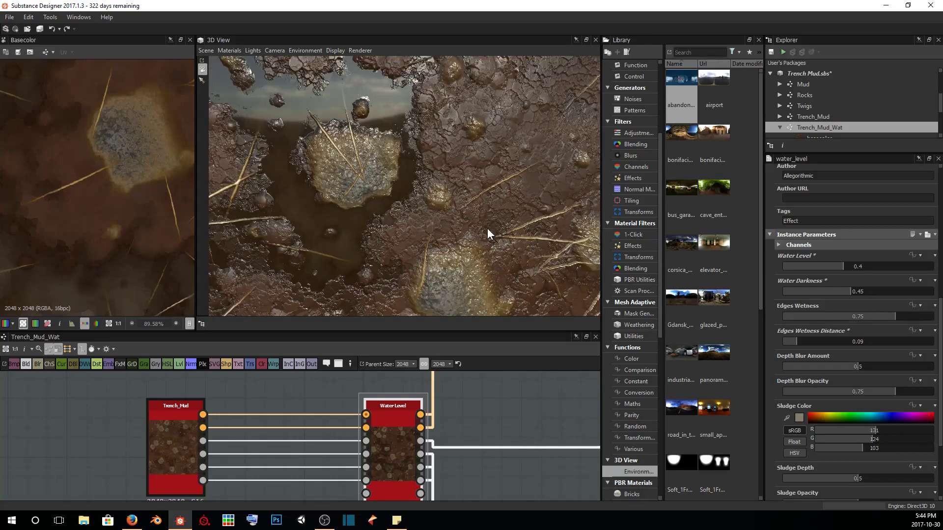
pyautogui.moveTo(492, 229); pyautogui.dragTo(471, 200)
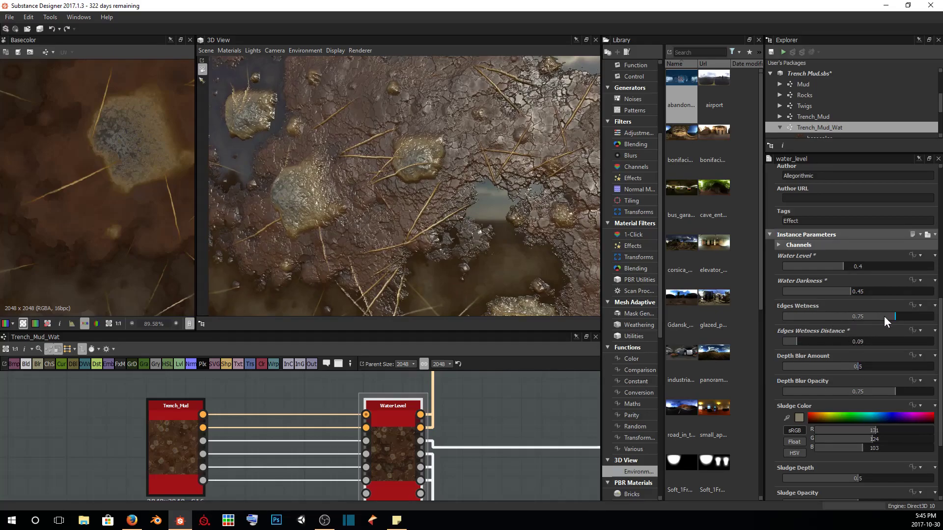
# - Try Edges Wetness at 0.9 and 0.21, then settle it at 0.26 with Edges Wetness Distance 0.2
pyautogui.moveTo(895, 316); pyautogui.dragTo(917, 316)
pyautogui.moveTo(444, 240); pyautogui.dragTo(360, 170)
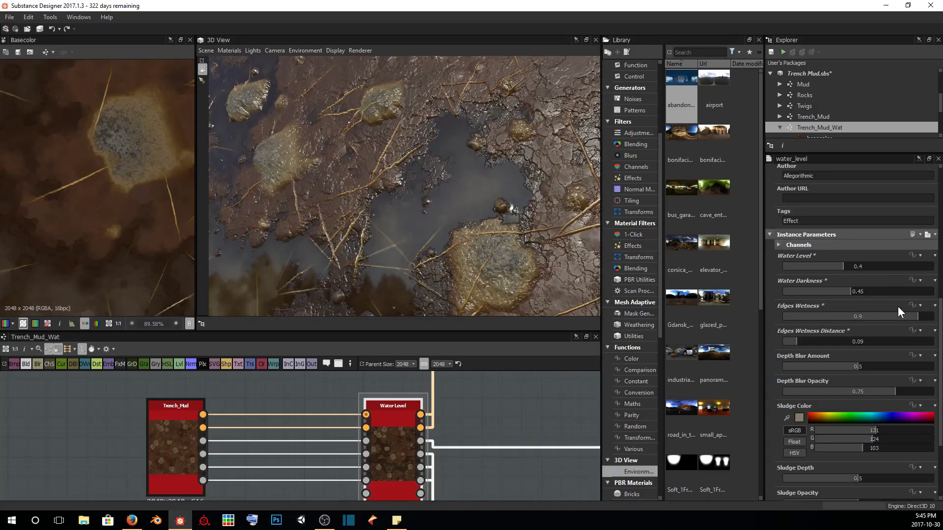
pyautogui.moveTo(898, 314); pyautogui.dragTo(814, 316)
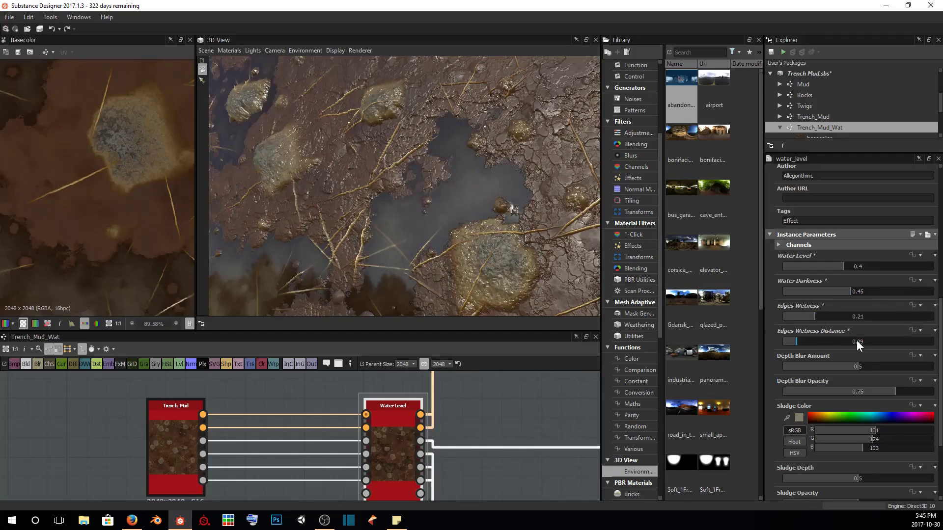
pyautogui.click(812, 342)
pyautogui.keyDown('alt'); pyautogui.moveTo(462, 171); pyautogui.dragTo(430, 192); pyautogui.keyUp('alt')
pyautogui.click(821, 317)
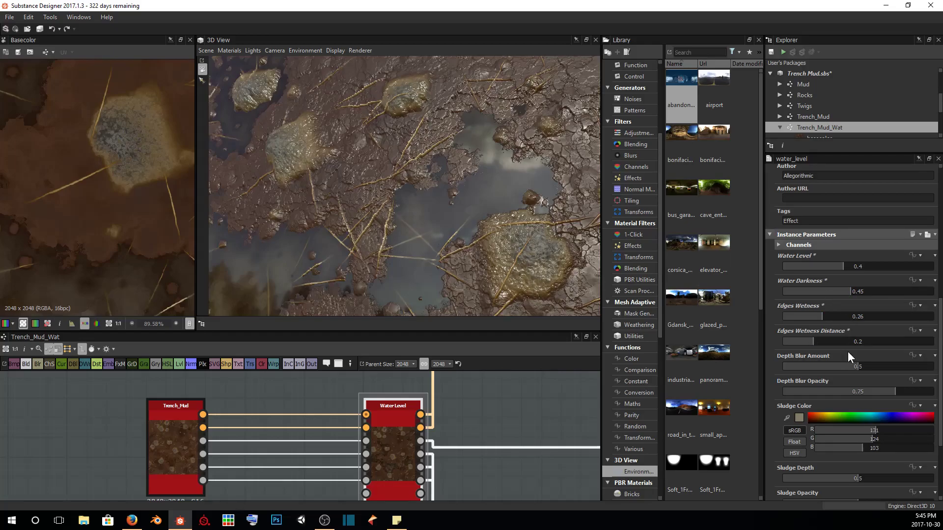
pyautogui.scroll(-1, 847, 352)
pyautogui.keyDown('alt'); pyautogui.moveTo(568, 190); pyautogui.dragTo(426, 220); pyautogui.keyUp('alt')
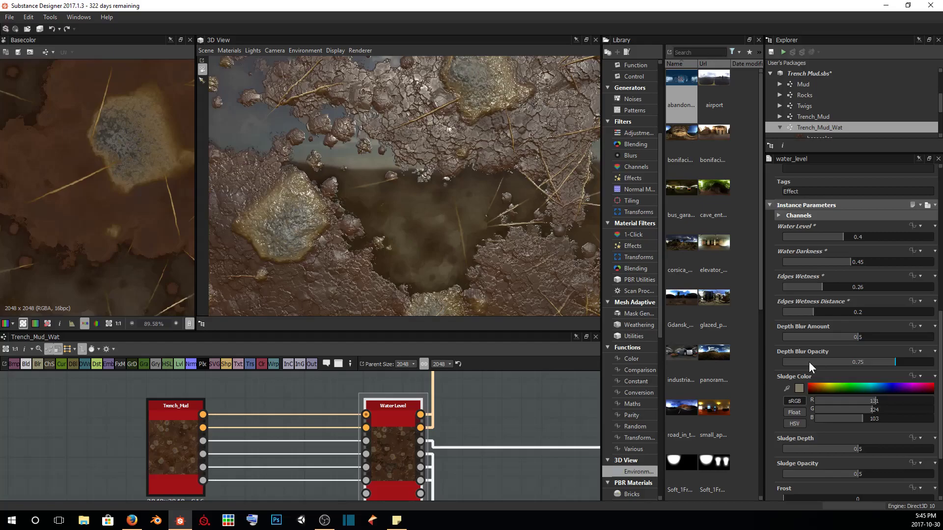
# - Enter 0.5 for Depth Blur Amount, compare it near zero, then settle it at 0.94
pyautogui.doubleClick(854, 337)
pyautogui.write('0.5')
pyautogui.press('Return')
pyautogui.moveTo(476, 246); pyautogui.dragTo(411, 208)
pyautogui.scroll(5, 411, 208)
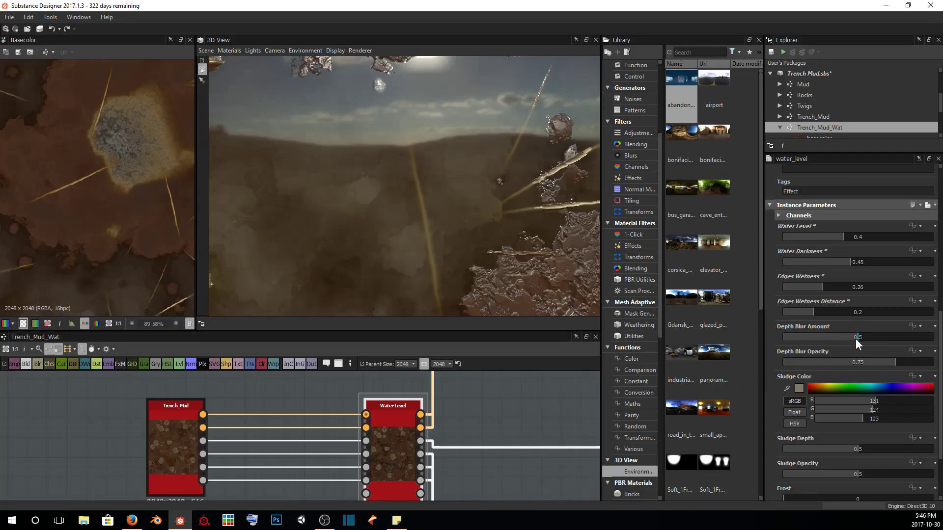
pyautogui.moveTo(856, 339); pyautogui.dragTo(784, 341)
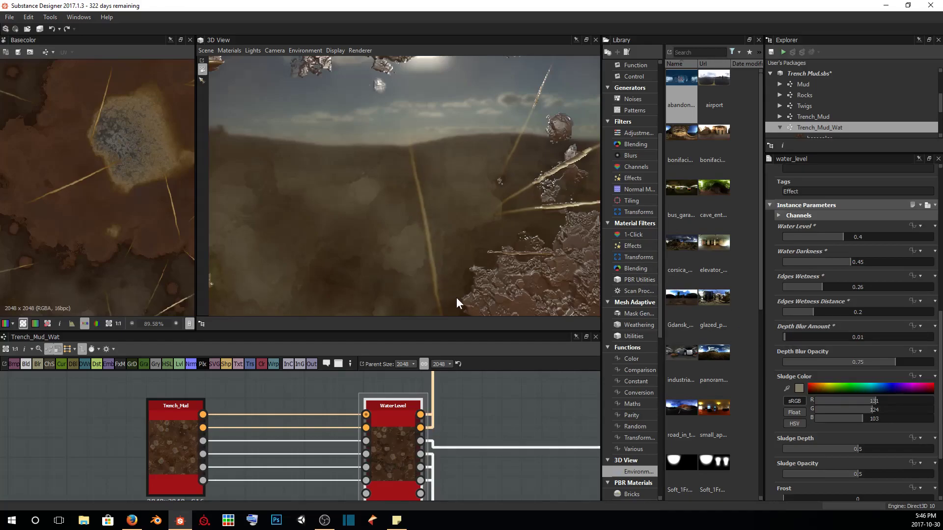
pyautogui.moveTo(816, 337); pyautogui.dragTo(876, 337)
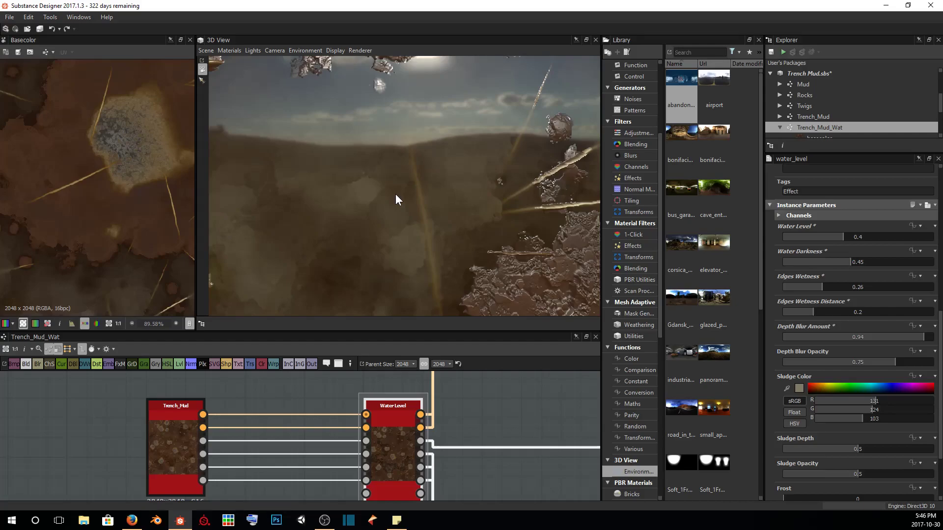
# - Compare Depth Blur Opacity at lower values, 0.88 and 0.94, then settle it at 0.78
pyautogui.scroll(-4, 396, 198)
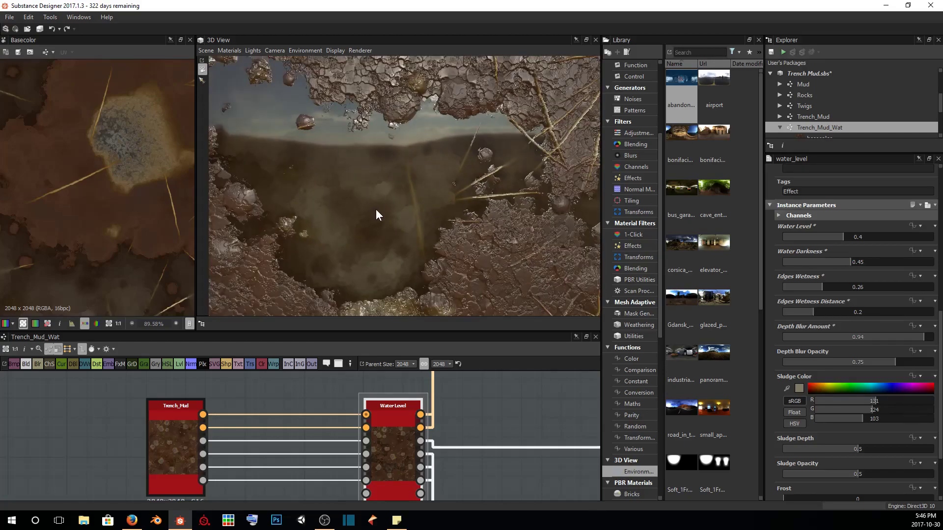
pyautogui.scroll(3, 376, 210)
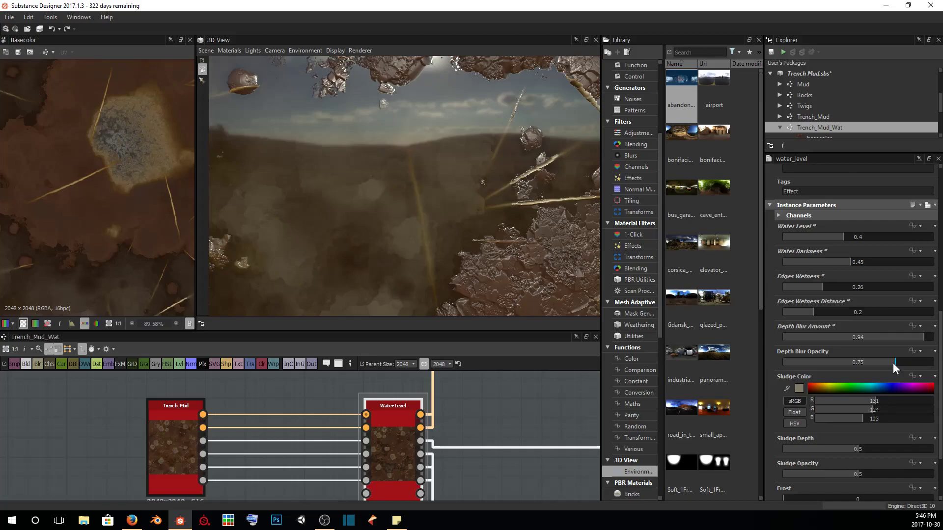
pyautogui.moveTo(894, 363); pyautogui.dragTo(813, 362)
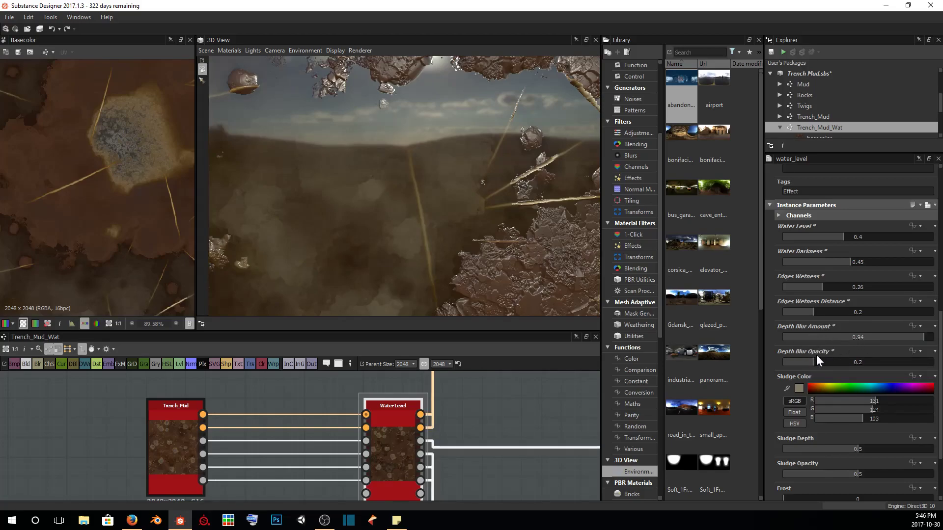
pyautogui.moveTo(814, 363); pyautogui.dragTo(925, 363)
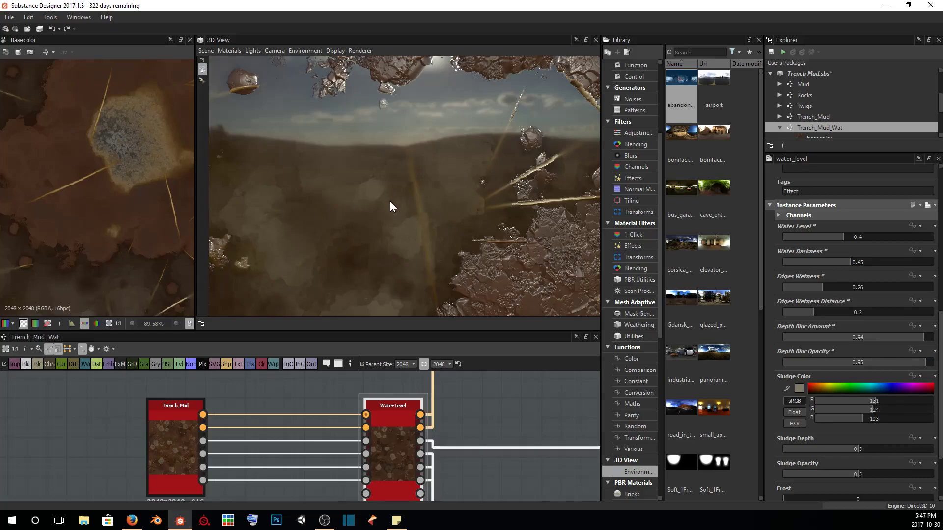
pyautogui.keyDown('alt'); pyautogui.moveTo(396, 207); pyautogui.dragTo(425, 243); pyautogui.keyUp('alt')
pyautogui.click(922, 362)
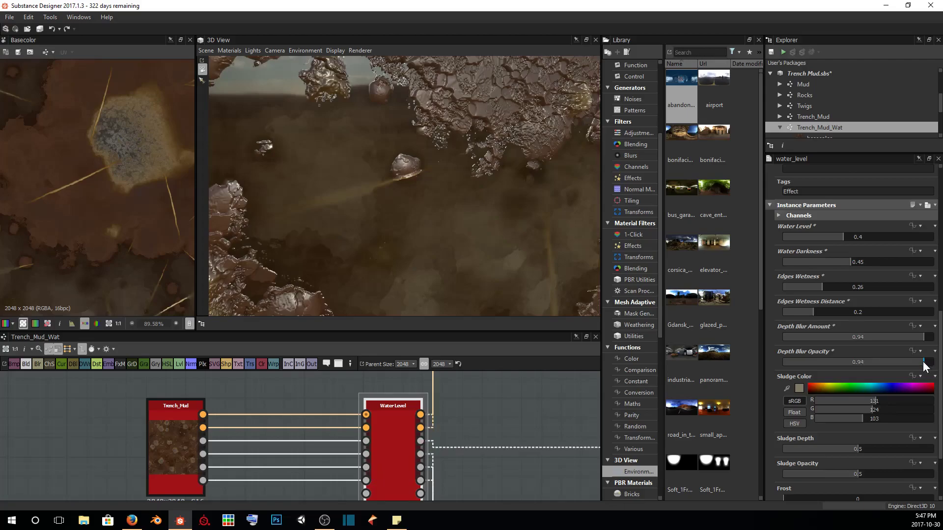
pyautogui.moveTo(923, 363); pyautogui.dragTo(900, 362)
pyautogui.keyDown('alt'); pyautogui.moveTo(498, 250); pyautogui.dragTo(480, 193); pyautogui.keyUp('alt')
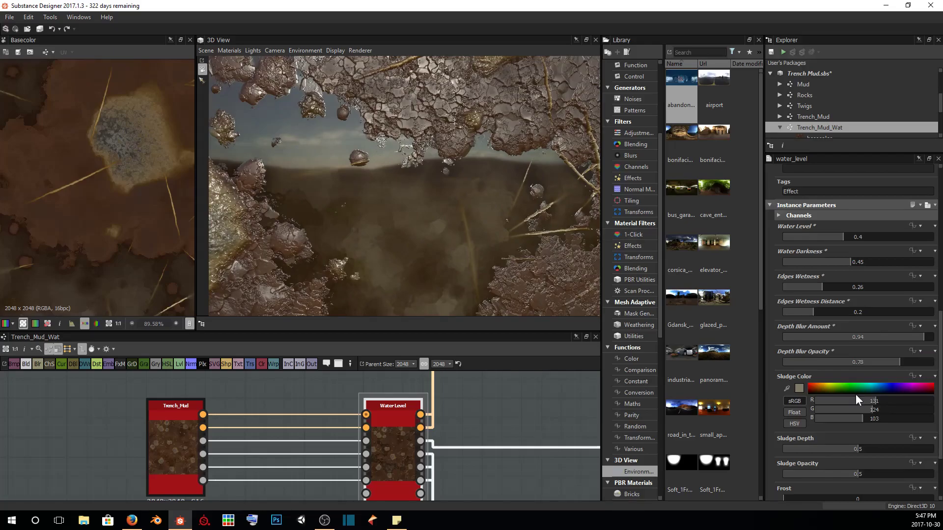
# - Pick a vivid teal Sludge Color (0, 213, 193) and view the whole mud plane
pyautogui.scroll(-1, 840, 386)
pyautogui.moveTo(470, 230)
pyautogui.keyDown('alt'); pyautogui.mouseDown()
pyautogui.moveTo(464, 220)
pyautogui.moveTo(473, 240)
pyautogui.moveTo(456, 243)
pyautogui.moveTo(501, 252)
pyautogui.moveTo(467, 205)
pyautogui.moveTo(523, 212)
pyautogui.mouseUp(); pyautogui.keyUp('alt')
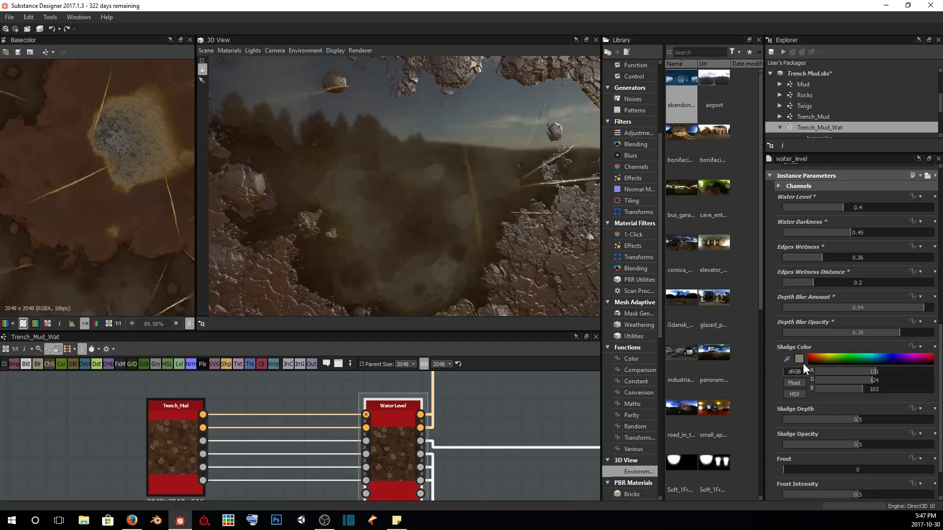
pyautogui.moveTo(840, 359); pyautogui.dragTo(869, 356)
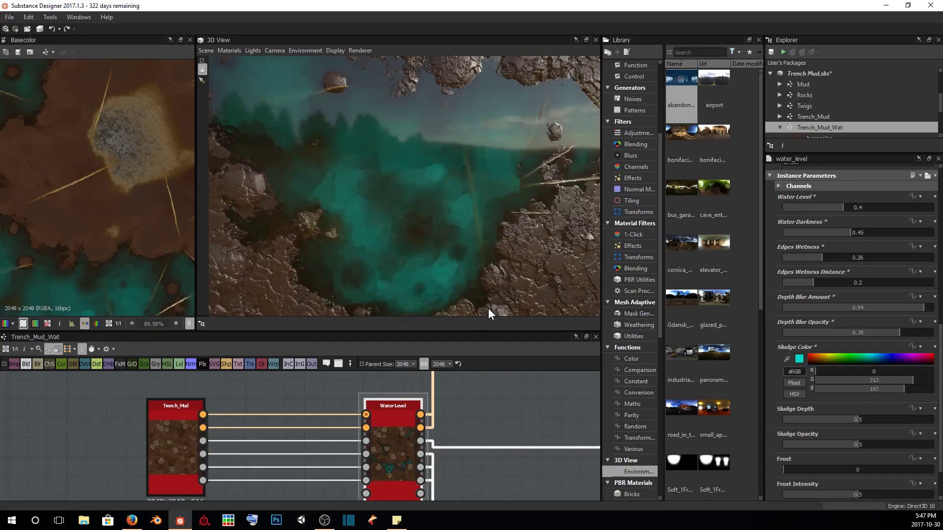
pyautogui.scroll(-3, 474, 238)
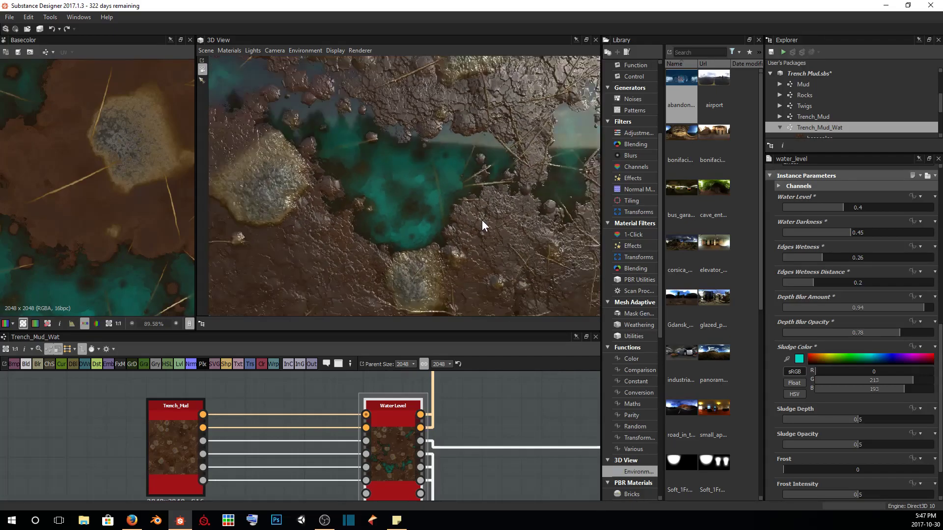
pyautogui.keyDown('alt'); pyautogui.moveTo(481, 220); pyautogui.dragTo(581, 261); pyautogui.keyUp('alt')
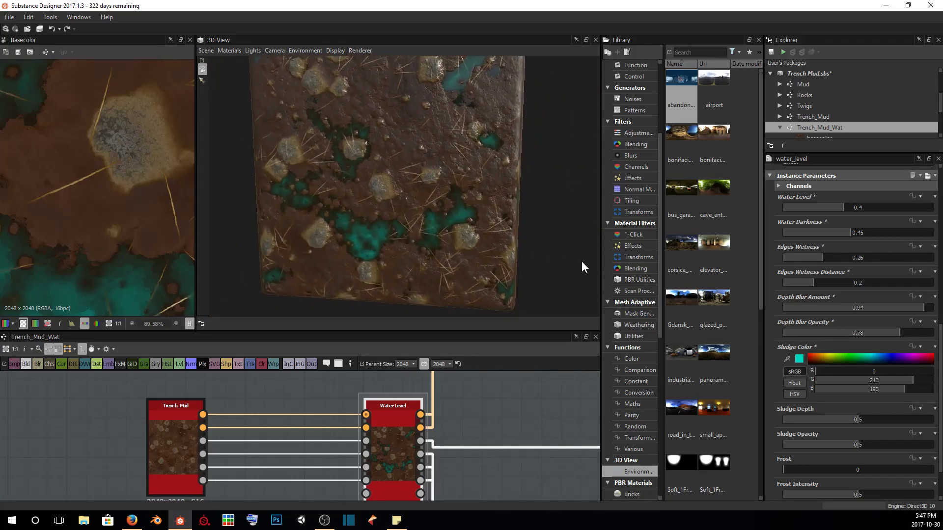
# - Try a bright saturated green for the Sludge Color in the Color Editor
pyautogui.click(798, 361)
pyautogui.moveTo(217, 332); pyautogui.dragTo(271, 339)
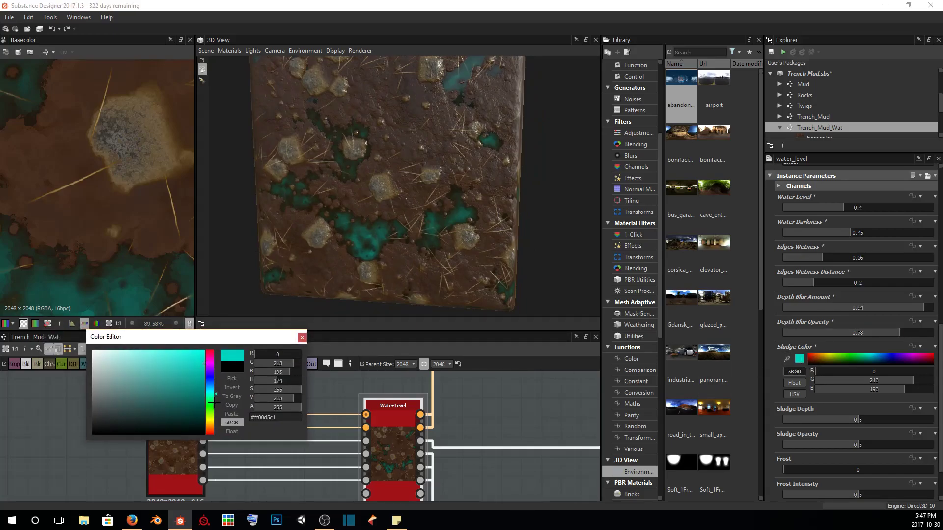
pyautogui.click(213, 403)
pyautogui.click(201, 357)
pyautogui.click(301, 338)
pyautogui.keyDown('alt'); pyautogui.moveTo(353, 241); pyautogui.dragTo(555, 246); pyautogui.keyUp('alt')
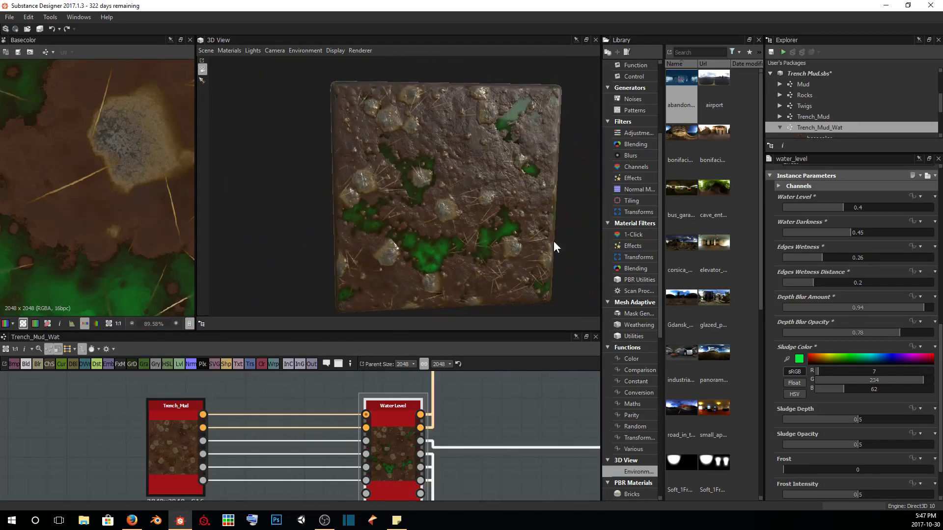
# - Try a strong red sludge colour, then switch it back to green
pyautogui.click(800, 360)
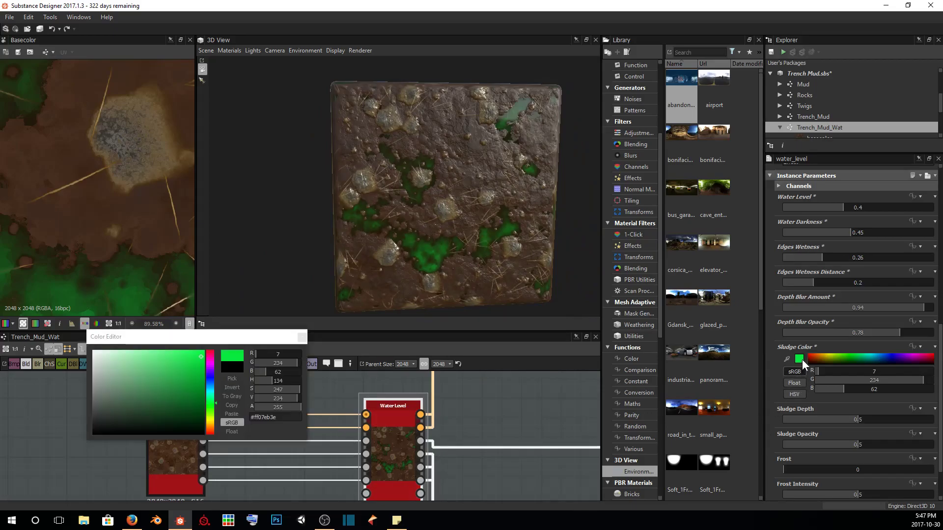
pyautogui.click(211, 352)
pyautogui.moveTo(183, 360); pyautogui.dragTo(195, 363)
pyautogui.scroll(5, 425, 249)
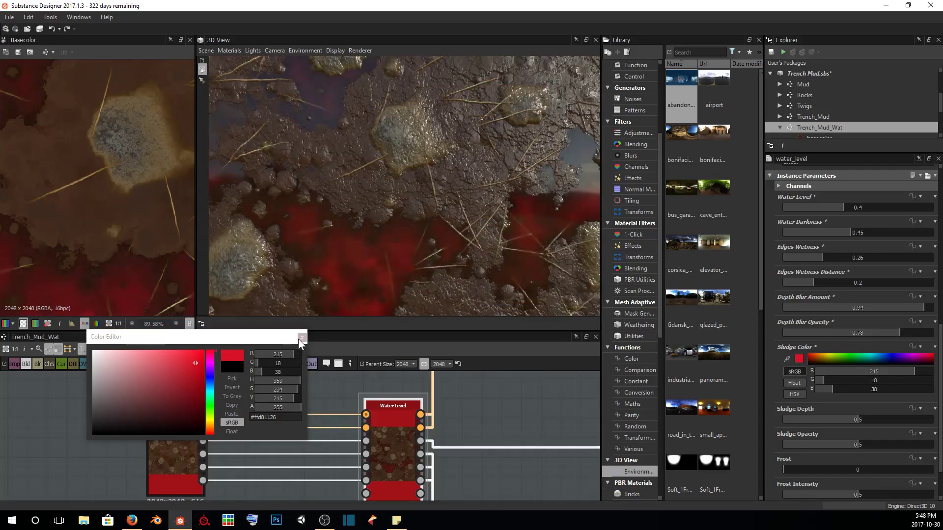
pyautogui.click(211, 408)
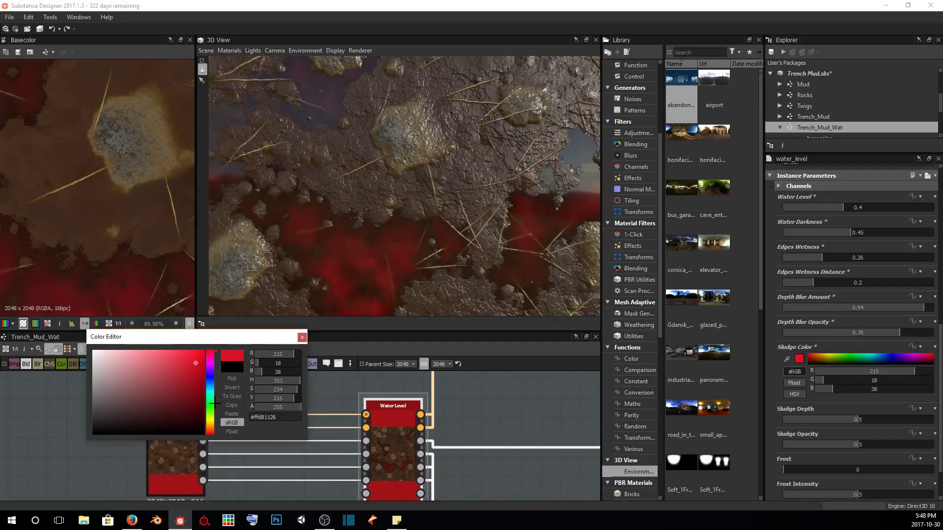
pyautogui.click(302, 337)
# - Reset Sludge Color to its default grey-brown (131, 124, 103) and inspect the puddles
pyautogui.click(931, 347)
pyautogui.click(929, 362)
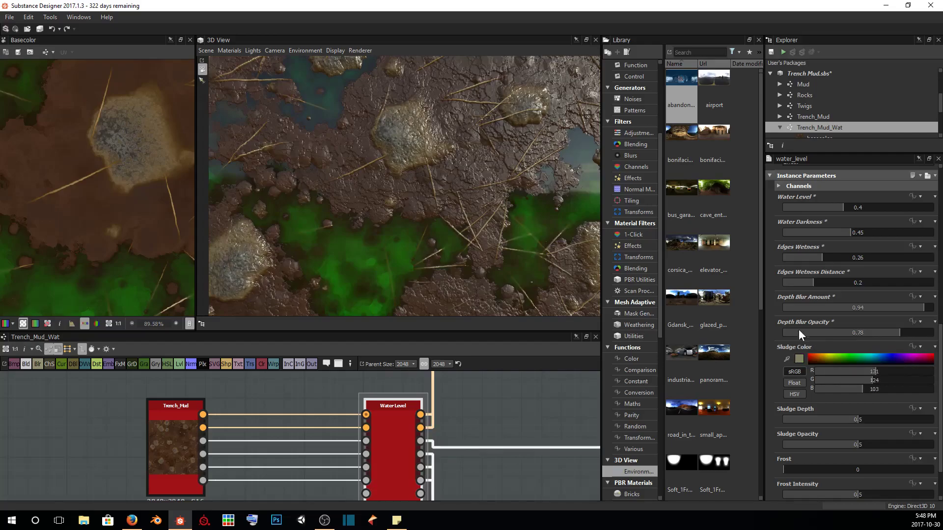
pyautogui.moveTo(426, 238)
pyautogui.mouseDown()
pyautogui.moveTo(432, 213)
pyautogui.moveTo(466, 225)
pyautogui.moveTo(506, 220)
pyautogui.moveTo(422, 226)
pyautogui.mouseUp()
pyautogui.scroll(-4, 96, 246)
pyautogui.moveTo(350, 195); pyautogui.dragTo(478, 204)
pyautogui.scroll(-2, 838, 358)
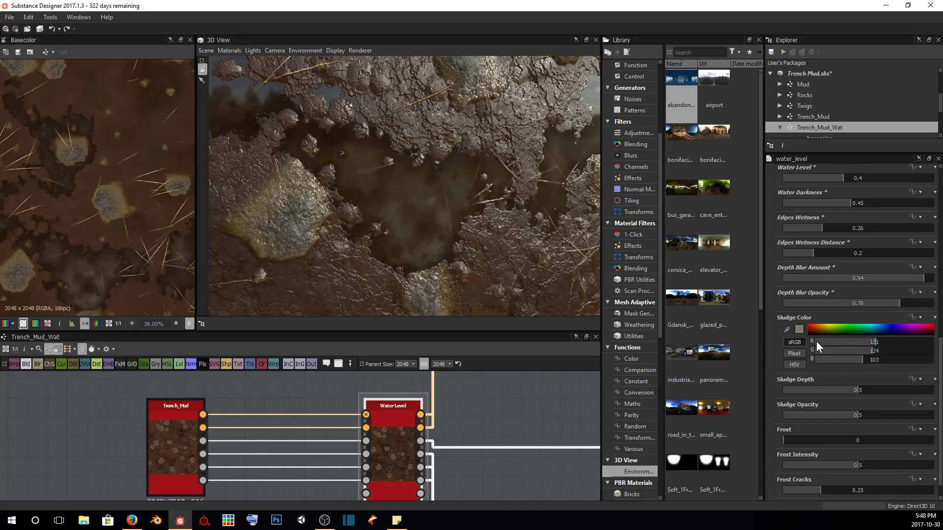
# - Settle Sludge Depth at 0.43 after trying maximum, 0.61 and 0.32, then lower Sludge Opacity
pyautogui.scroll(-1, 816, 340)
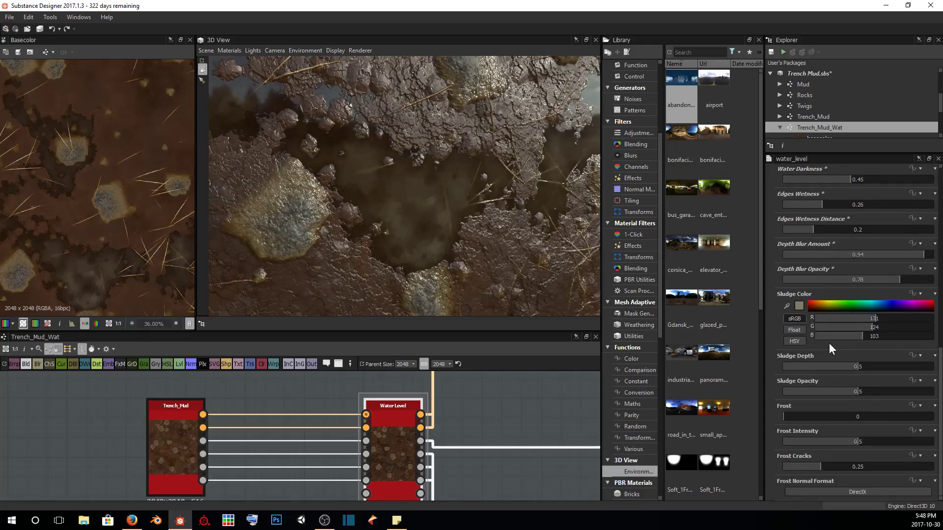
pyautogui.moveTo(565, 255); pyautogui.dragTo(538, 256)
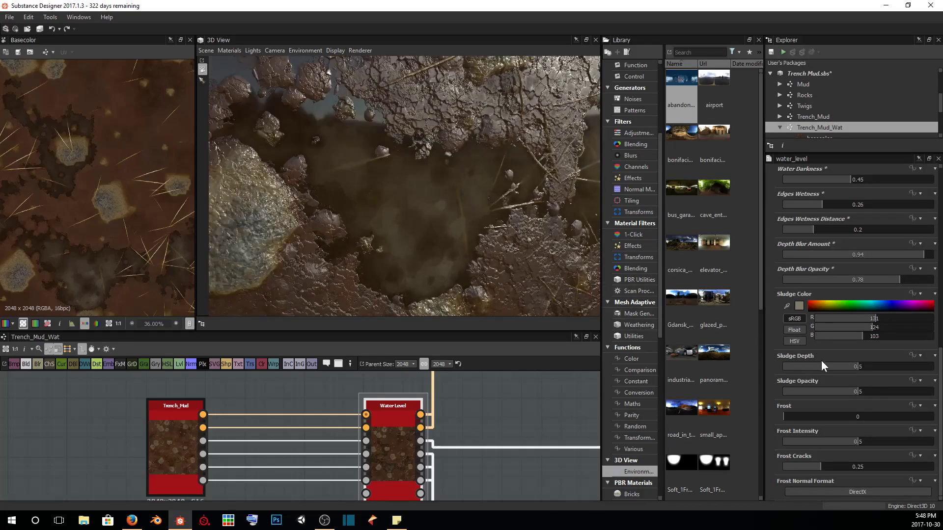
pyautogui.moveTo(867, 372); pyautogui.dragTo(937, 374)
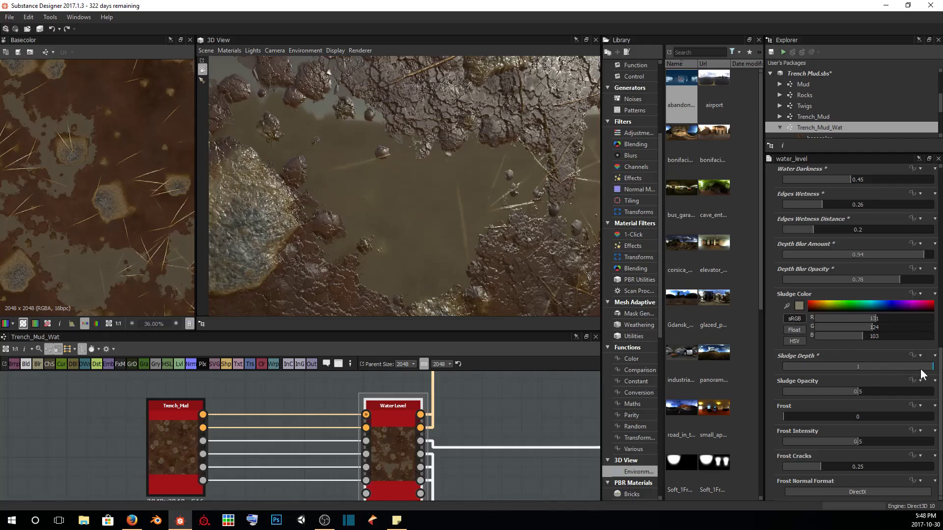
pyautogui.moveTo(923, 372); pyautogui.dragTo(831, 374)
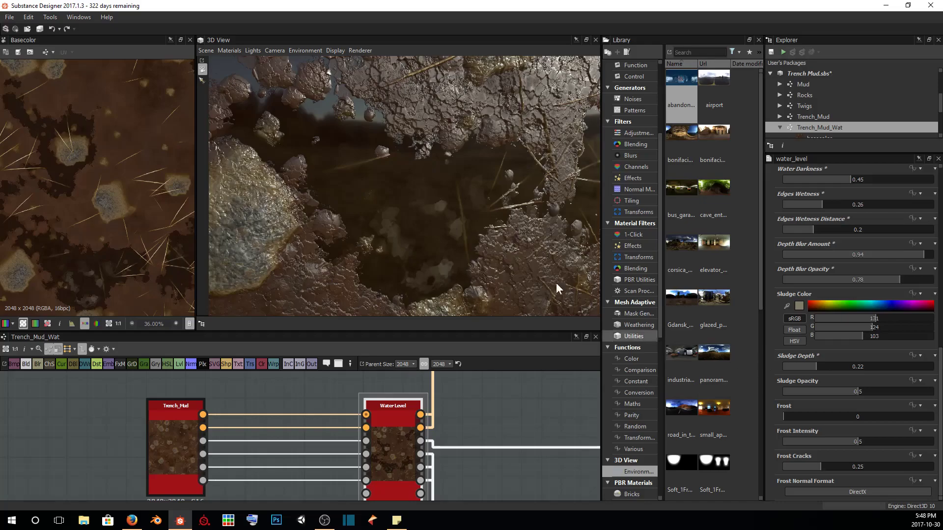
pyautogui.moveTo(469, 201); pyautogui.dragTo(359, 228)
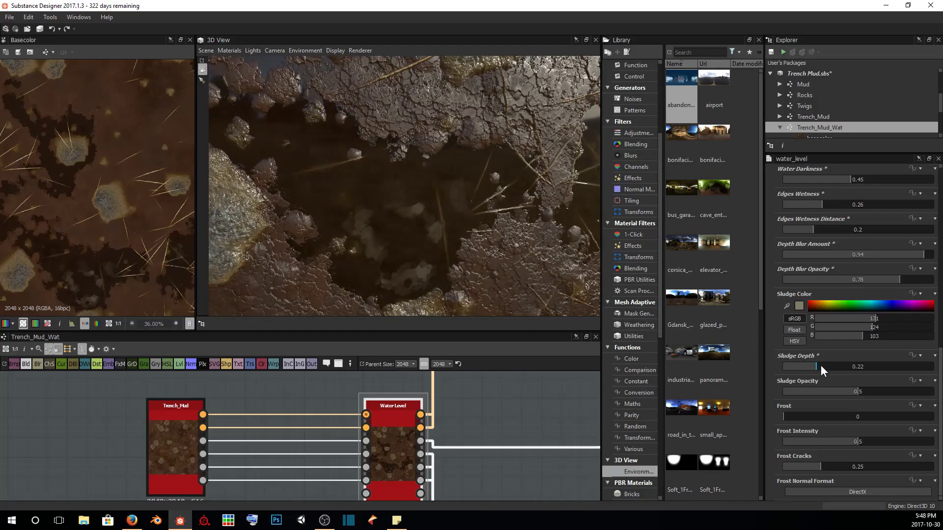
pyautogui.moveTo(824, 371); pyautogui.dragTo(846, 374)
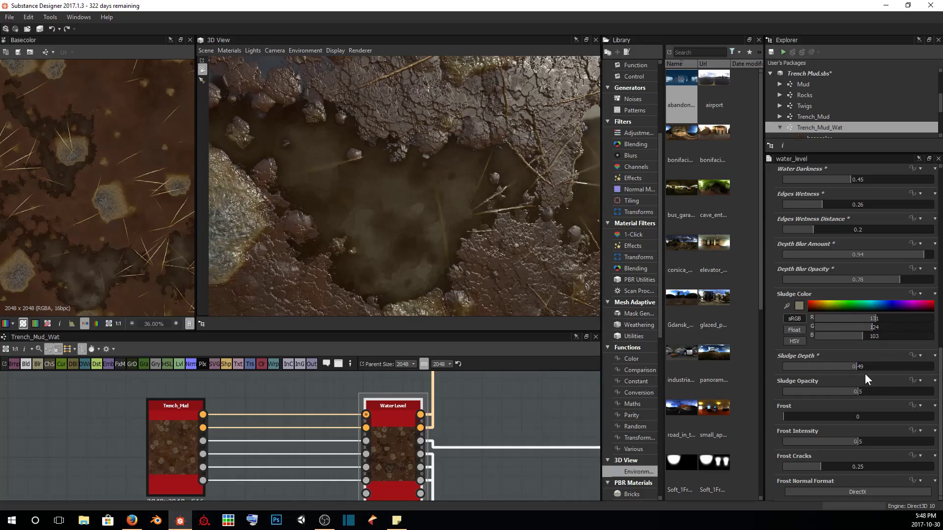
pyautogui.moveTo(854, 367); pyautogui.dragTo(848, 367)
pyautogui.moveTo(402, 193); pyautogui.dragTo(419, 233)
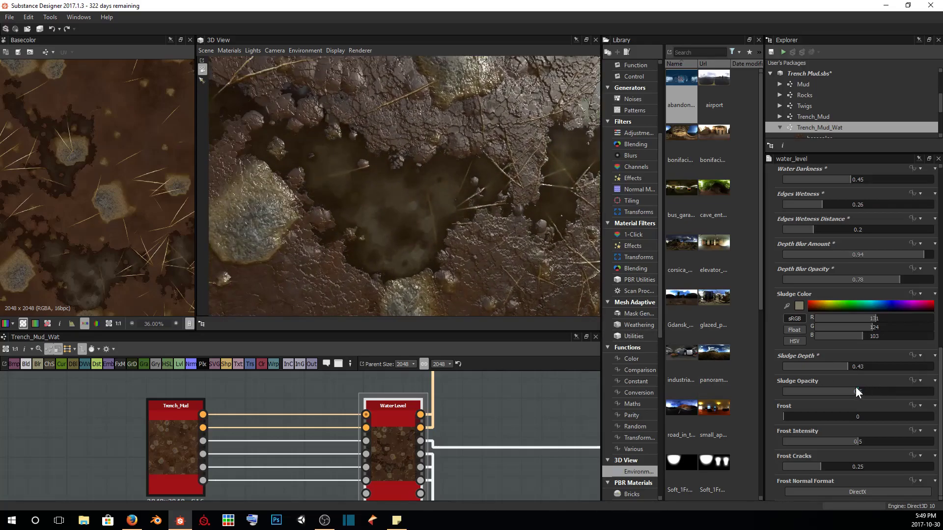
pyautogui.moveTo(851, 387); pyautogui.dragTo(817, 401)
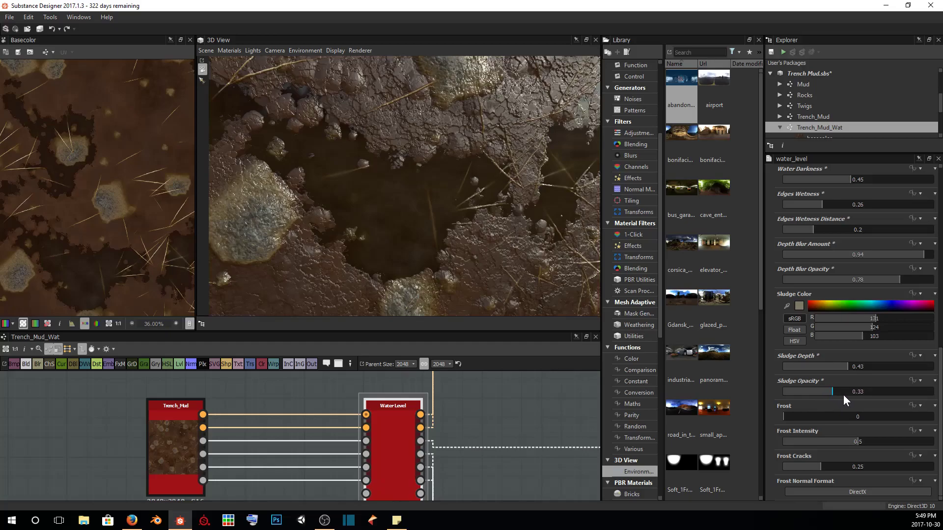
# - Raise Sludge Opacity to 0.76, then bring it back down to 0.31
pyautogui.moveTo(880, 390); pyautogui.dragTo(896, 390)
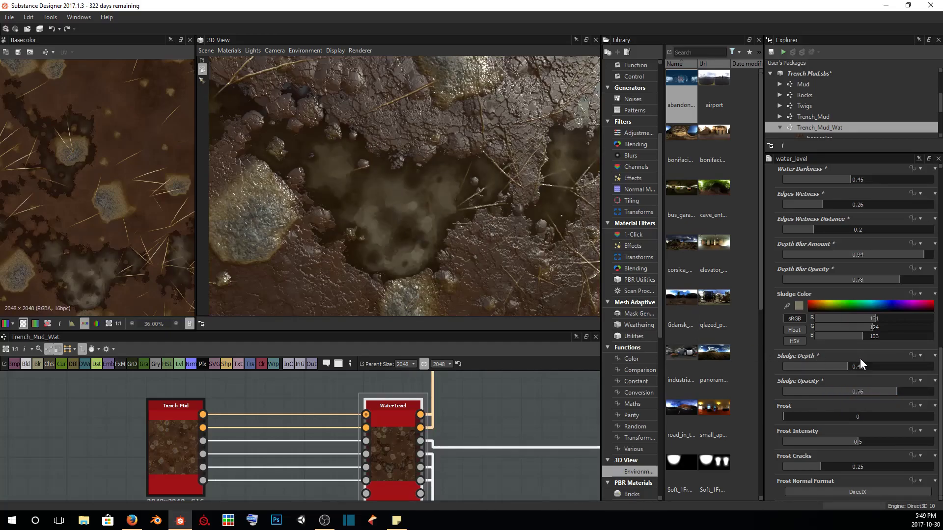
pyautogui.moveTo(899, 386); pyautogui.dragTo(832, 391)
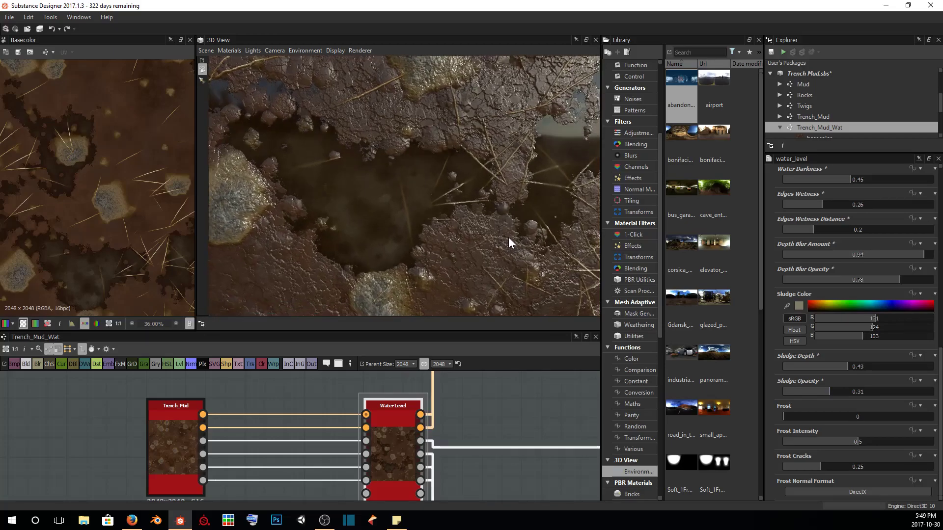
pyautogui.keyDown('alt'); pyautogui.moveTo(508, 237); pyautogui.dragTo(514, 113); pyautogui.keyUp('alt')
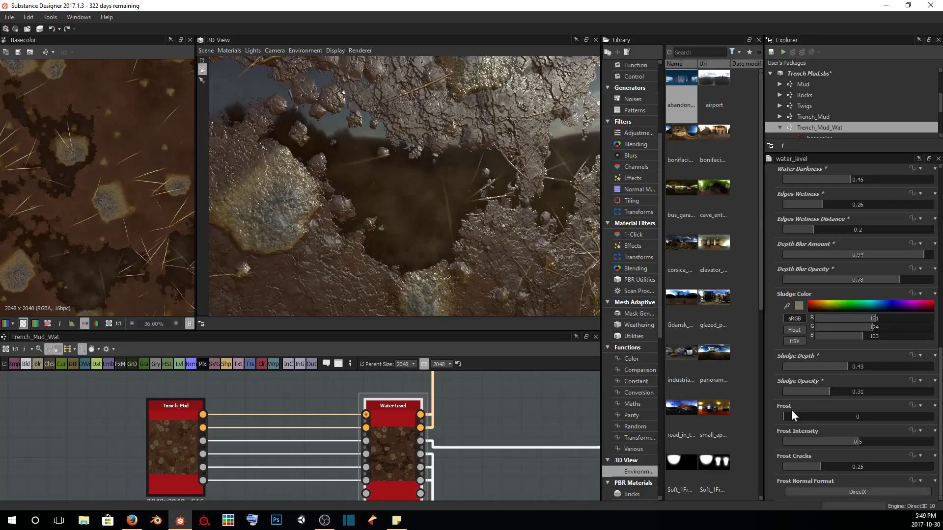
# - Set Frost to 0.73 and Frost Intensity to 0.37 after trying 0.12
pyautogui.moveTo(784, 417); pyautogui.dragTo(794, 416)
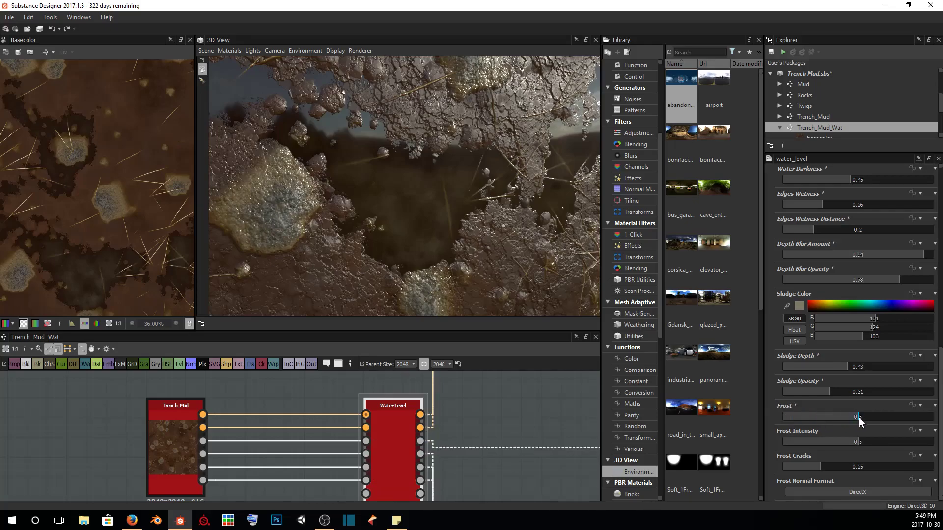
pyautogui.moveTo(858, 417); pyautogui.dragTo(892, 419)
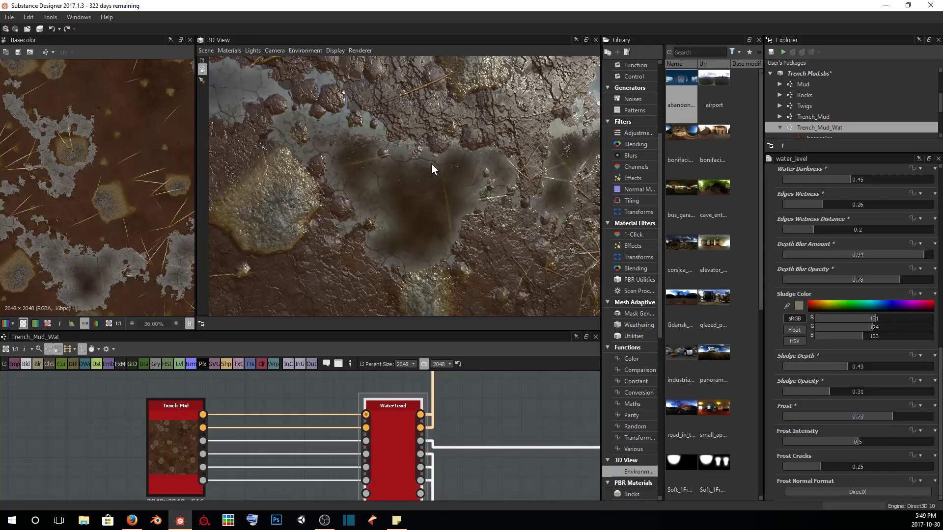
pyautogui.moveTo(449, 214); pyautogui.dragTo(486, 203)
pyautogui.moveTo(411, 153); pyautogui.dragTo(418, 168)
pyautogui.moveTo(852, 440); pyautogui.dragTo(800, 440)
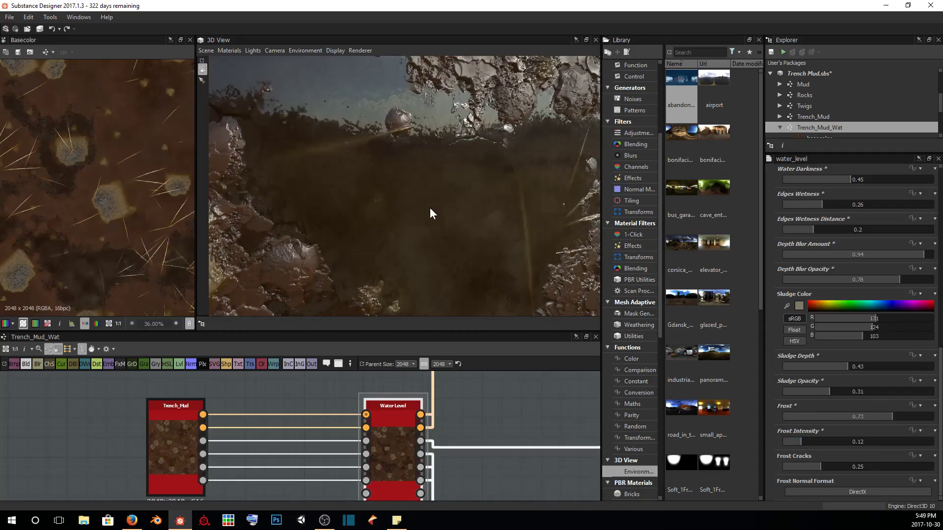
pyautogui.moveTo(503, 184); pyautogui.dragTo(479, 182)
pyautogui.click(834, 442)
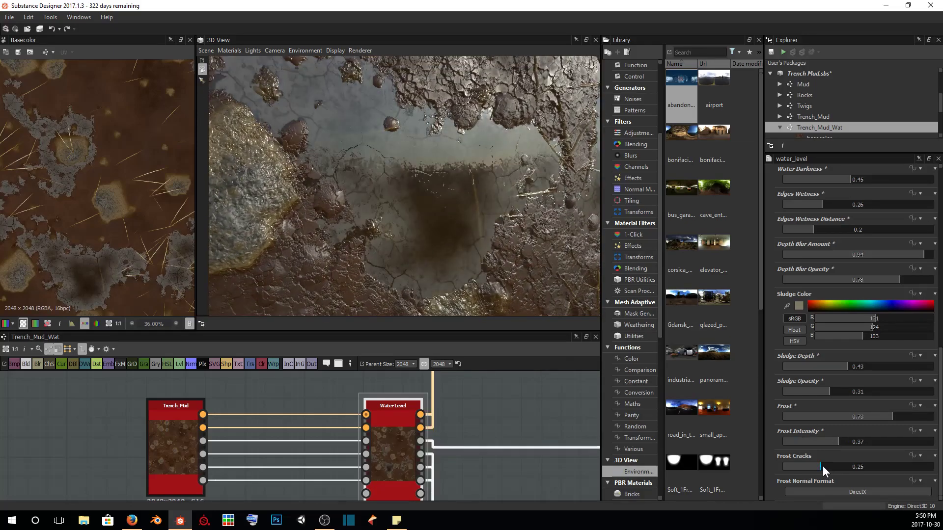
# - Set Frost Cracks to 0.47, toggling Frost Normal Format to OpenGL and back to DirectX
pyautogui.moveTo(824, 465); pyautogui.dragTo(879, 466)
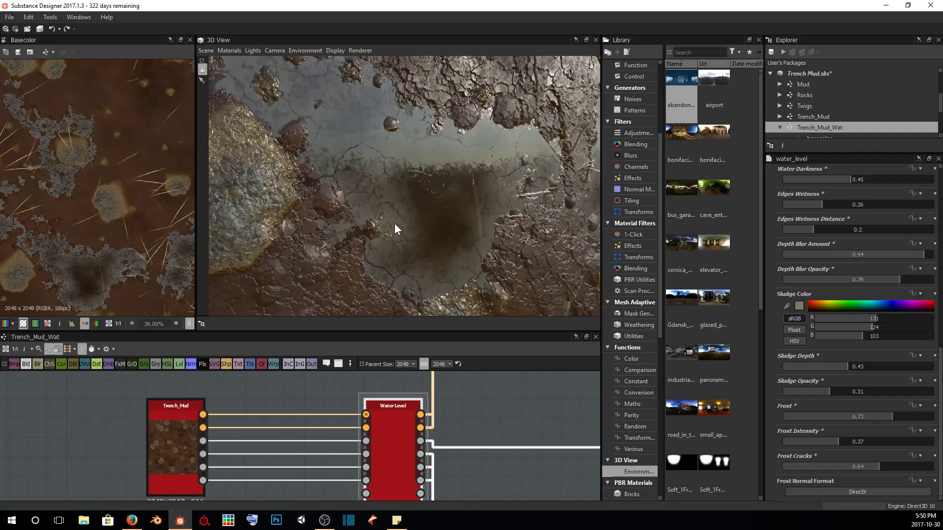
pyautogui.scroll(5, 378, 212)
pyautogui.scroll(-5, 388, 211)
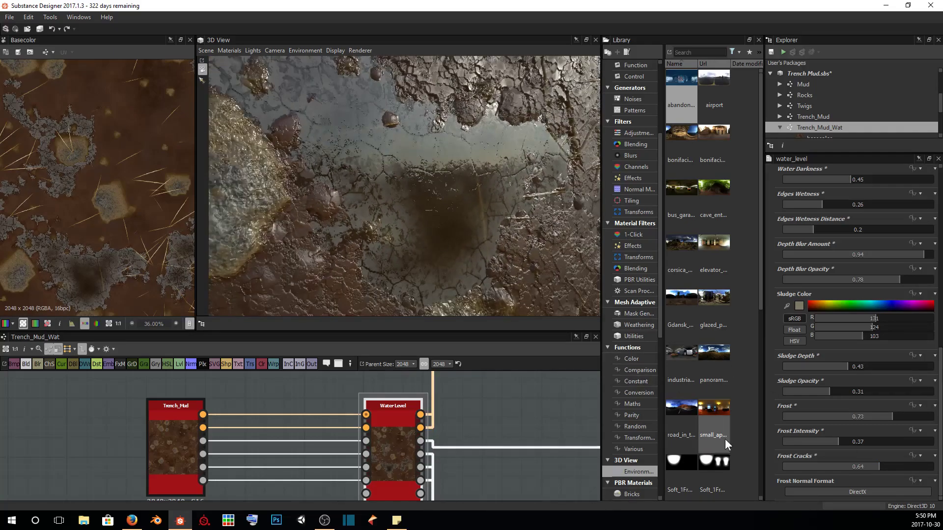
pyautogui.moveTo(829, 464); pyautogui.dragTo(793, 464)
pyautogui.click(838, 491)
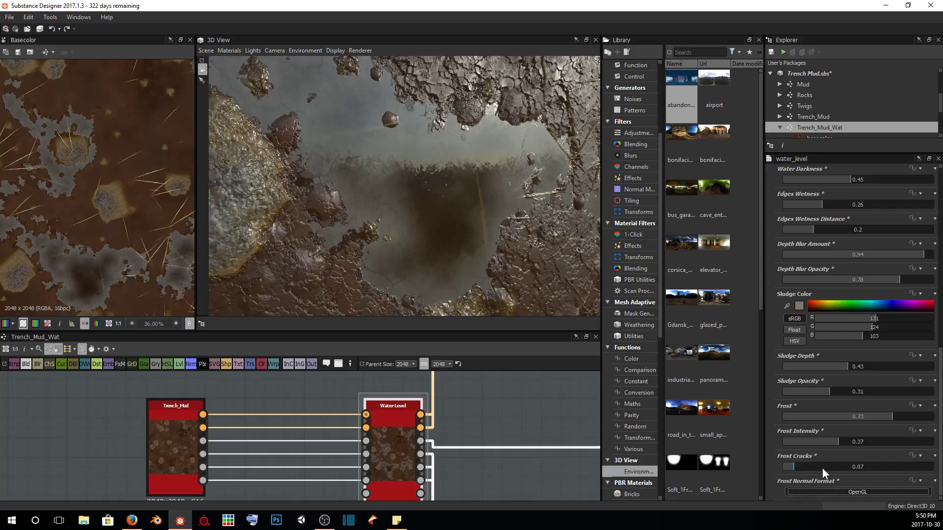
pyautogui.moveTo(821, 467); pyautogui.dragTo(852, 464)
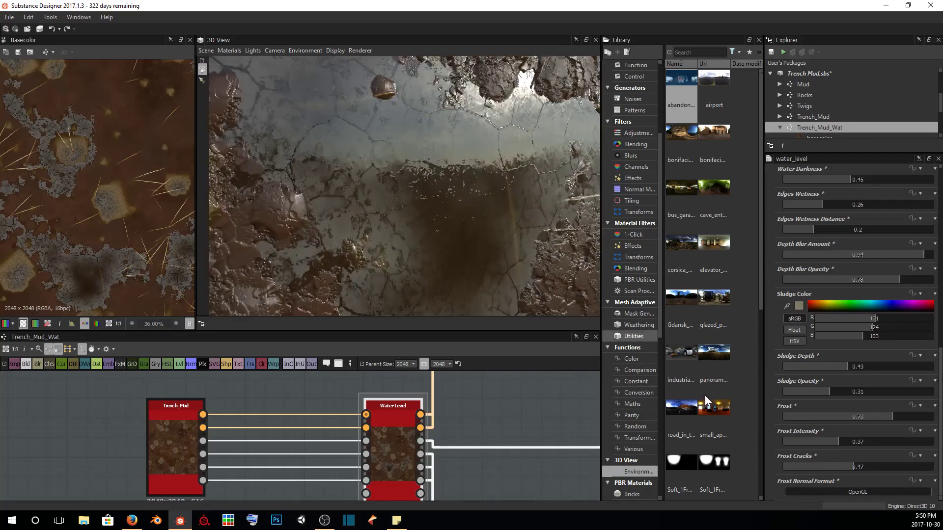
pyautogui.click(833, 492)
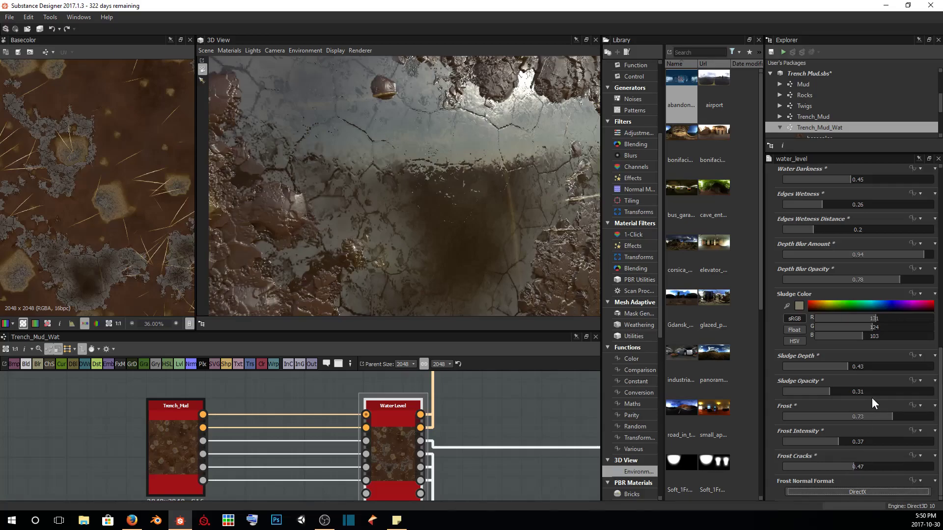
# - Set Frost back to 0 and view the whole mud cube from the front
pyautogui.moveTo(883, 416); pyautogui.dragTo(612, 421)
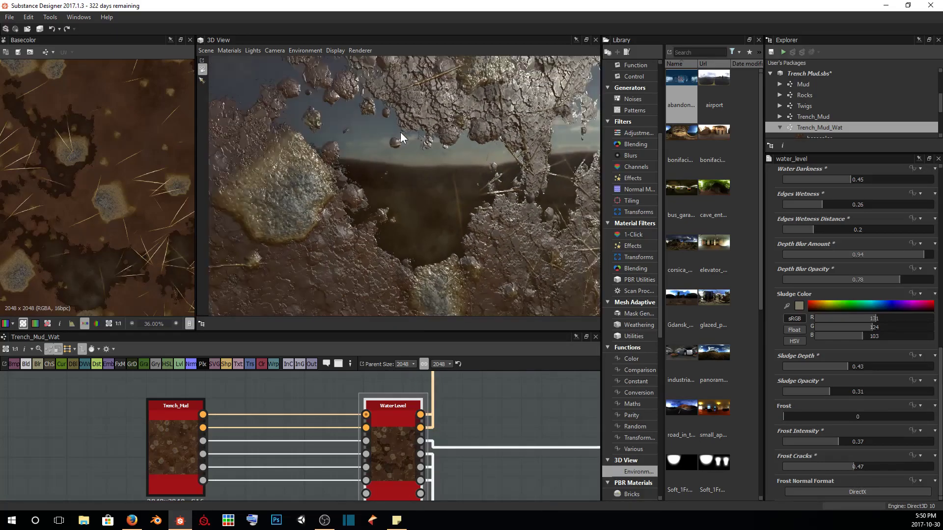
pyautogui.scroll(-5, 469, 149)
pyautogui.moveTo(461, 120); pyautogui.dragTo(485, 251)
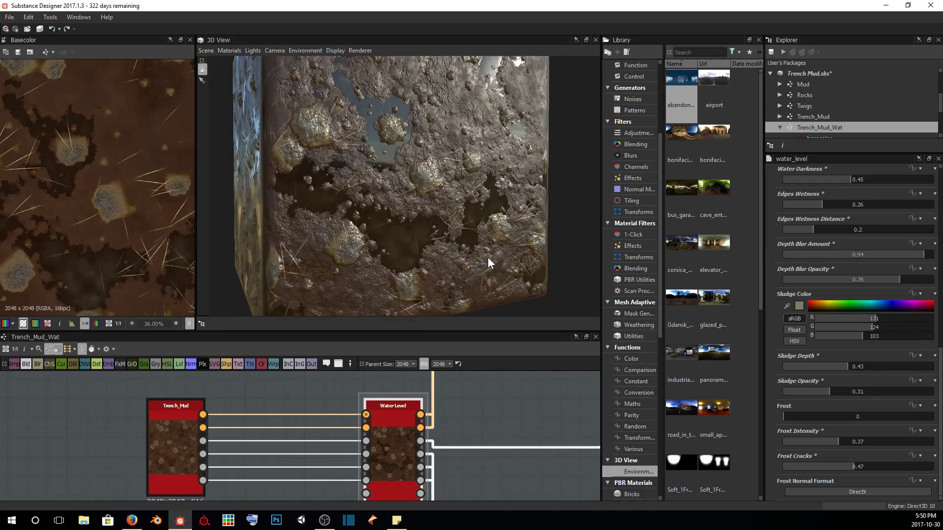
pyautogui.moveTo(477, 239); pyautogui.dragTo(324, 181)
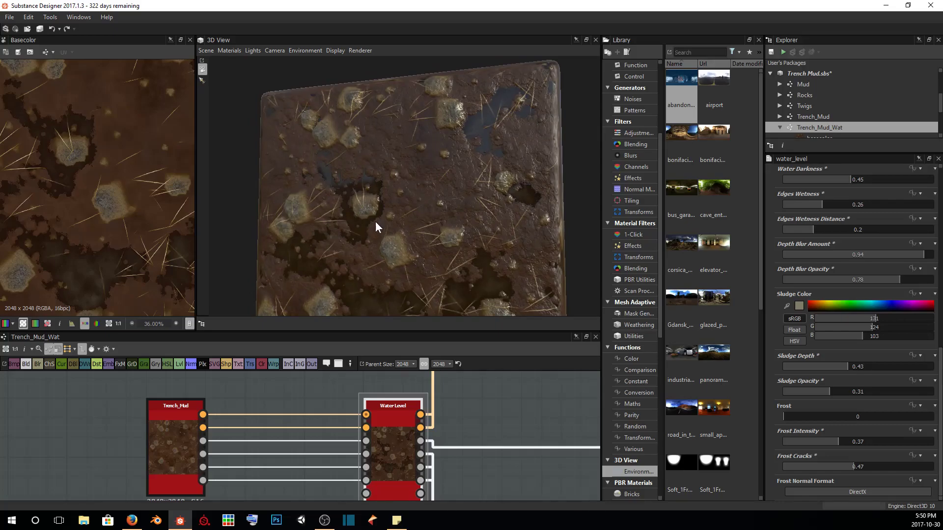
pyautogui.scroll(3, 376, 220)
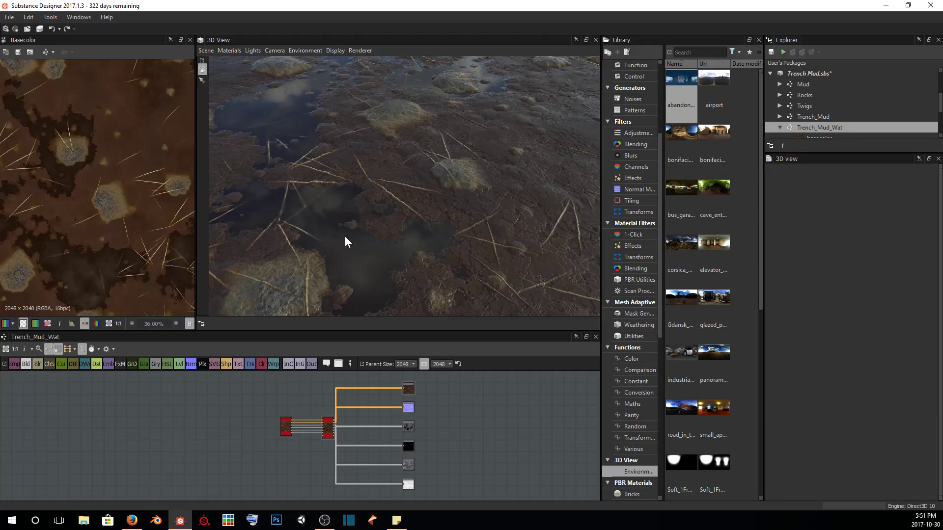
pyautogui.doubleClick(807, 82)
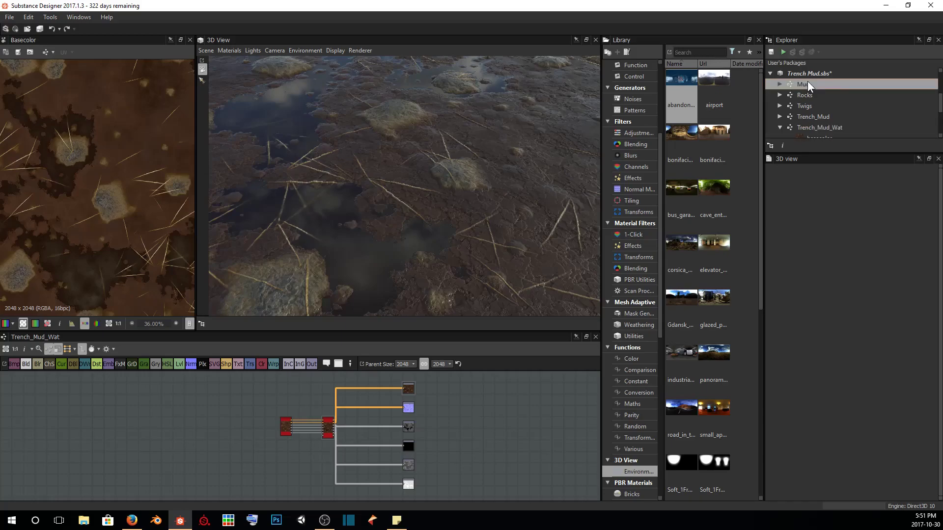
pyautogui.doubleClick(810, 96)
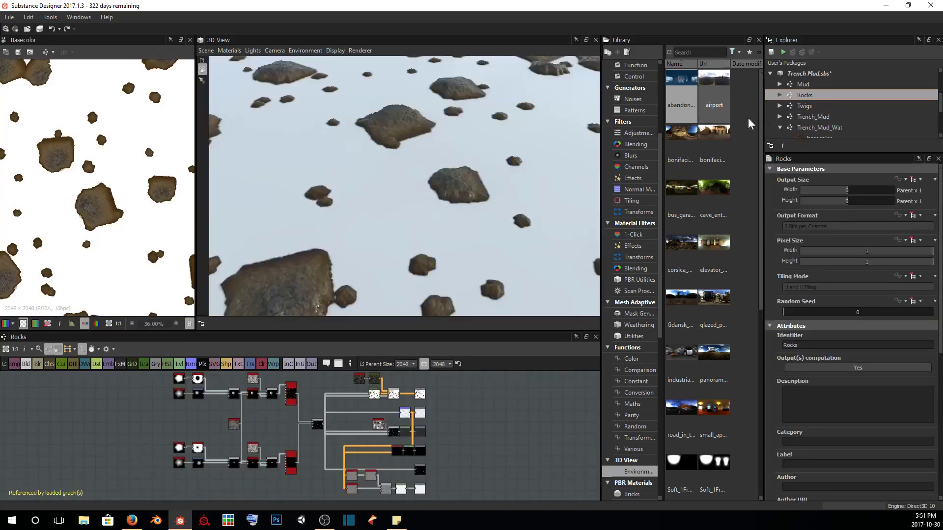
pyautogui.doubleClick(804, 106)
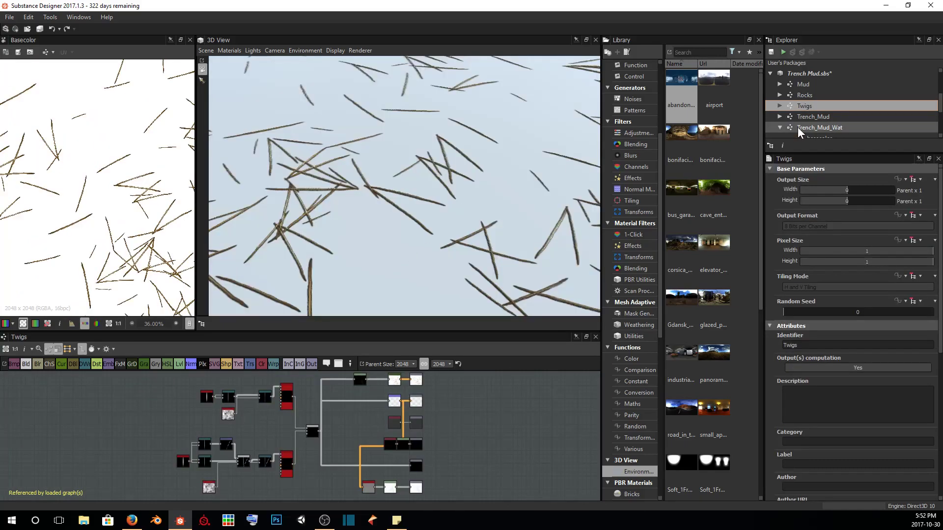
pyautogui.click(808, 117)
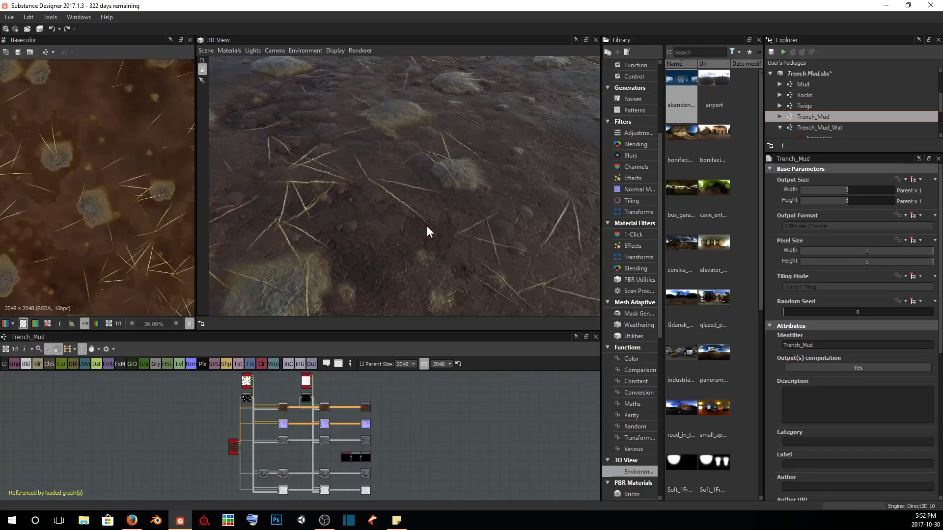
pyautogui.click(826, 127)
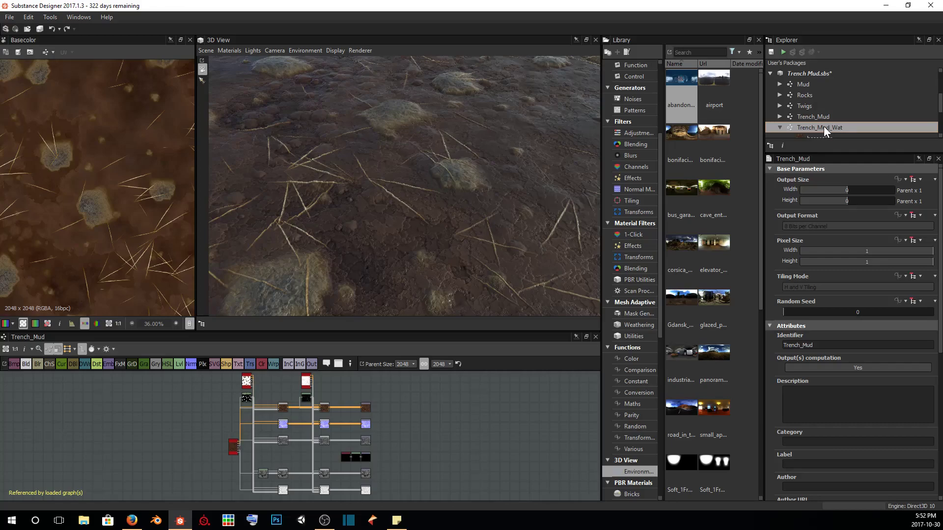